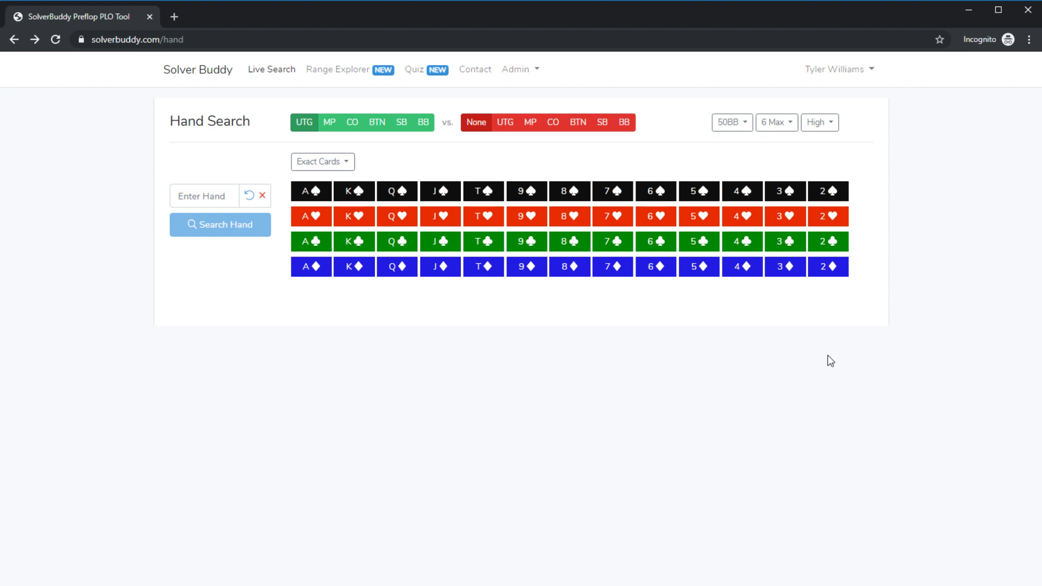
Go to Range Explorer, showing an empty hand field with 30BB Micro settings.
click(352, 72)
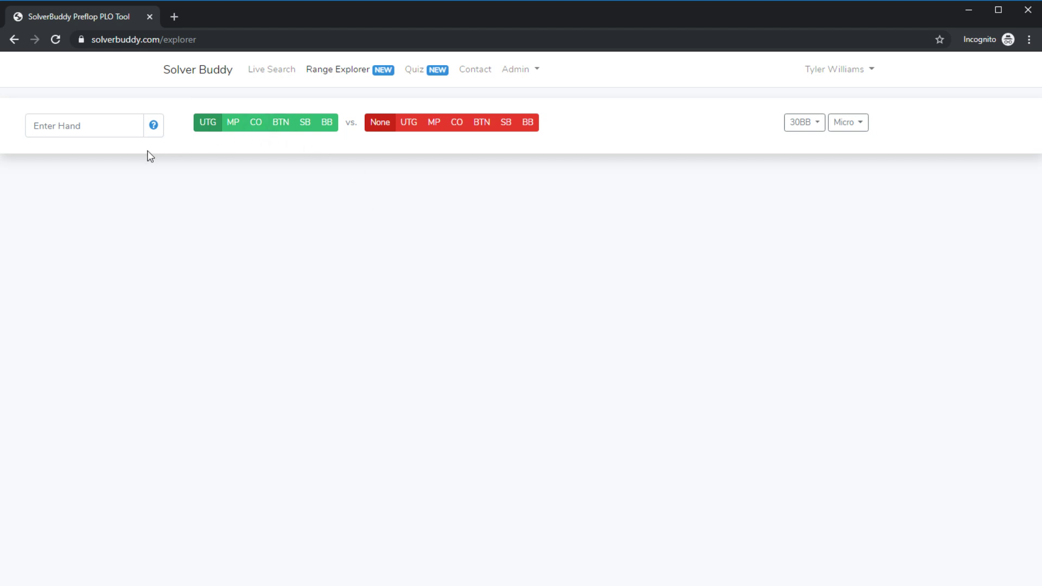
click(69, 128)
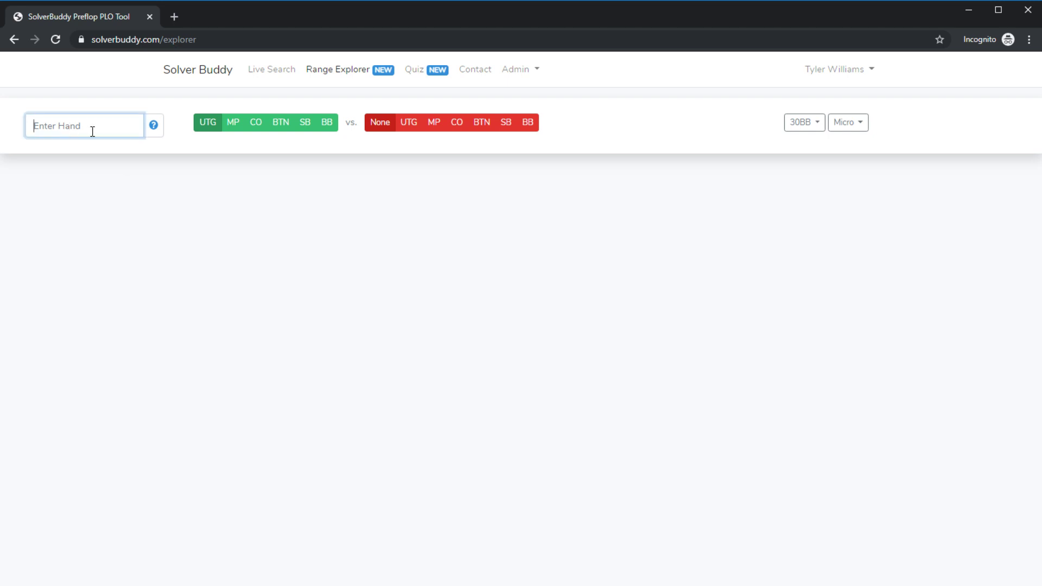
click(255, 148)
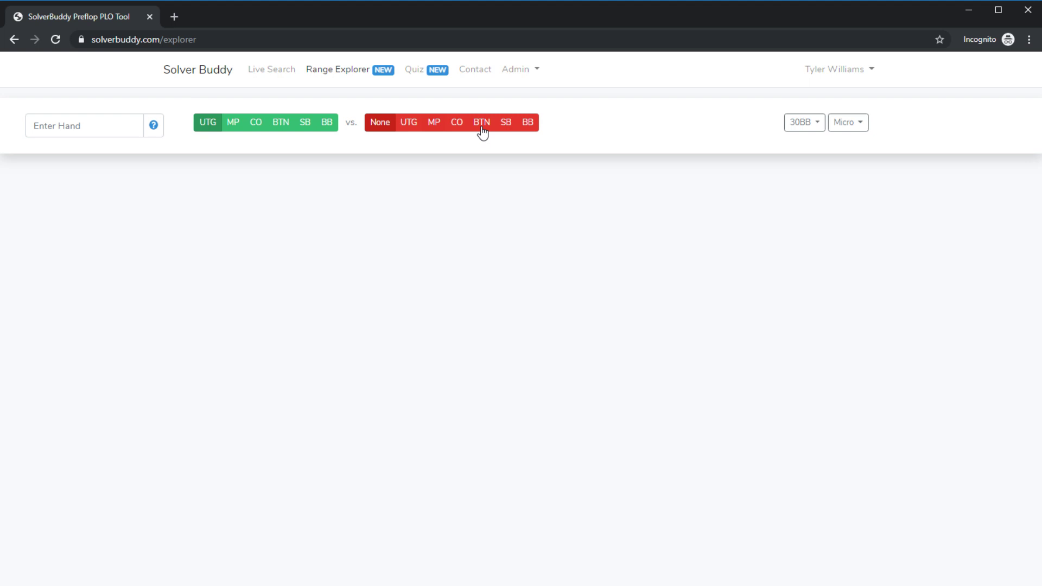
click(813, 127)
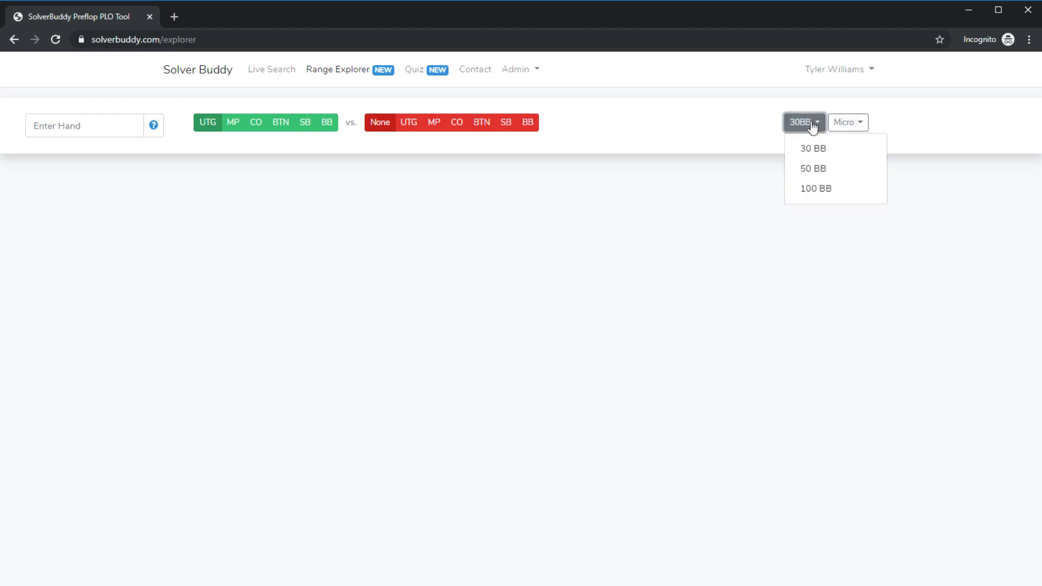
click(857, 123)
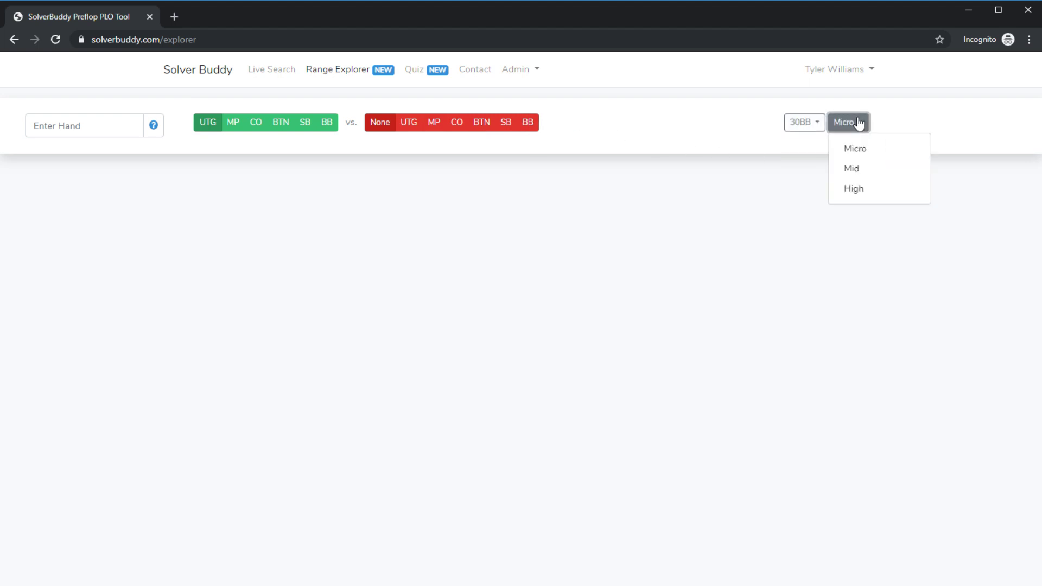
click(859, 124)
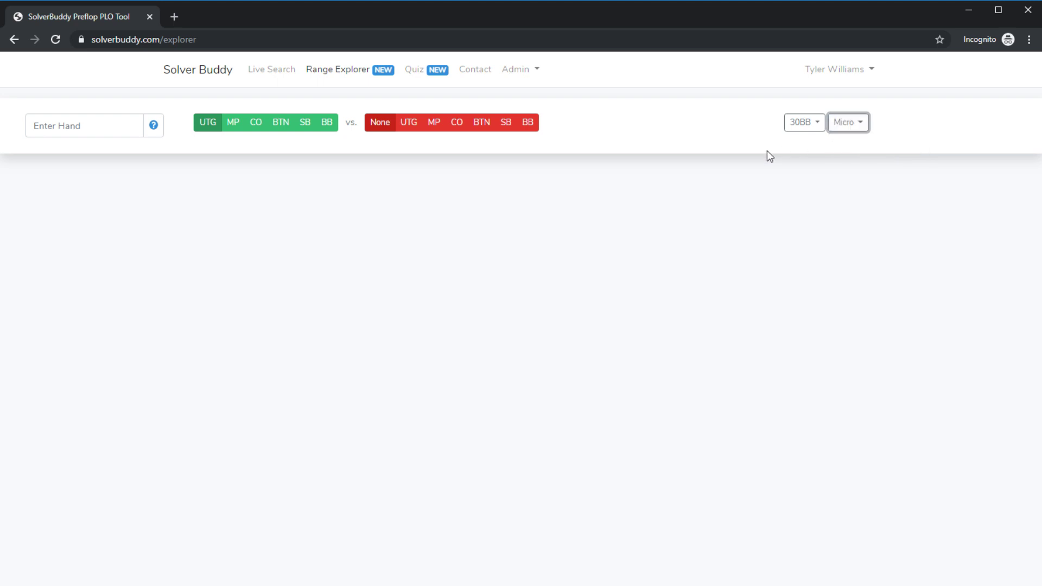
click(86, 127)
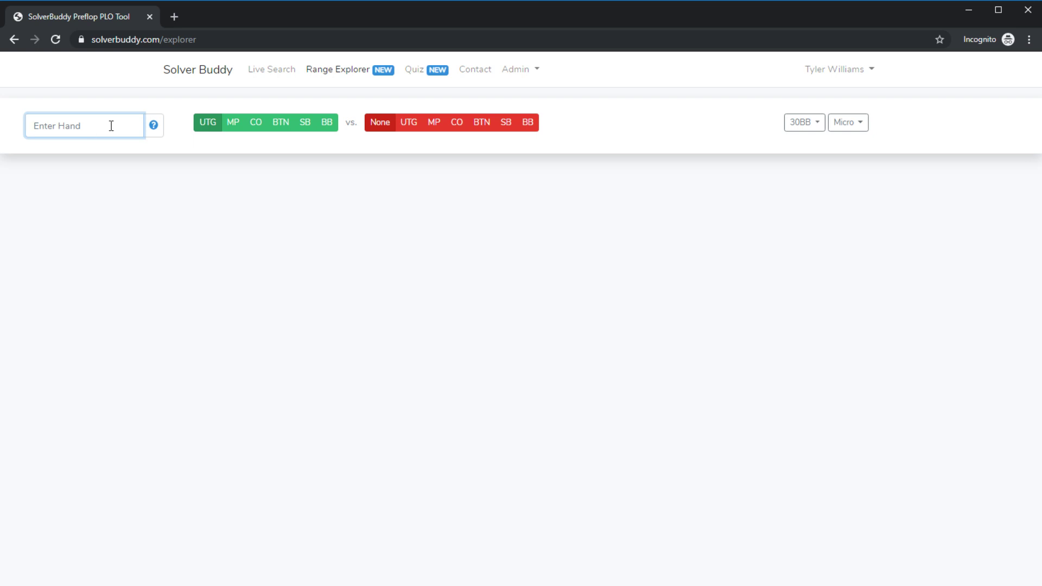
Search AKQJ, then try the double-suited $ds and single-suited $ss filters.
text(AKQJ)
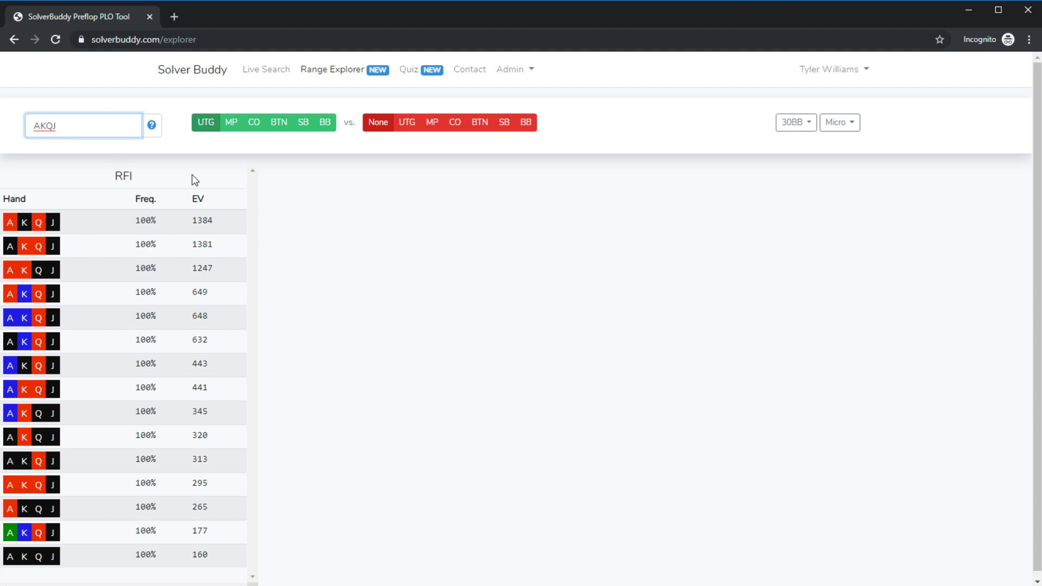
click(369, 172)
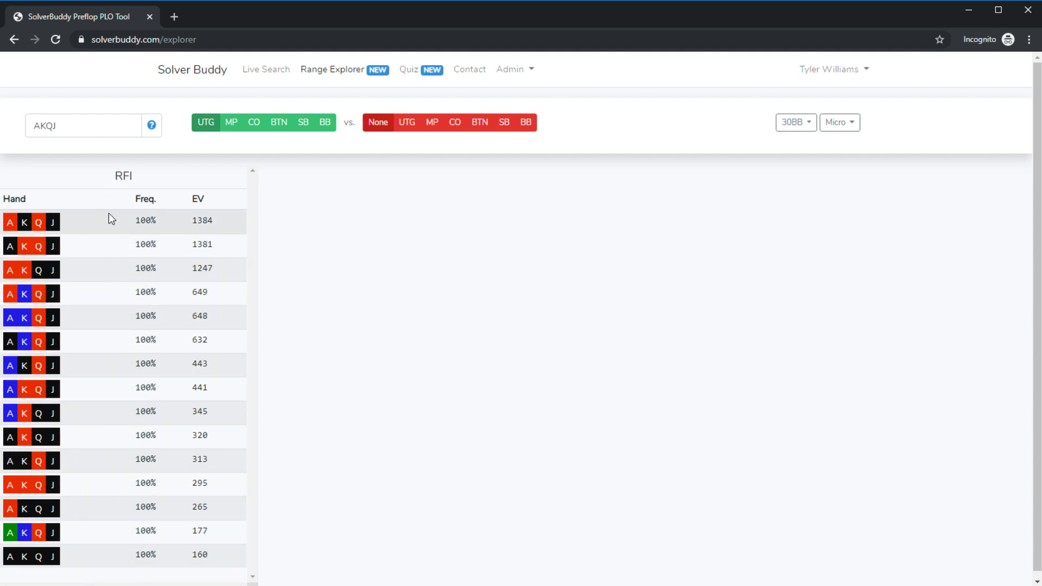
click(93, 128)
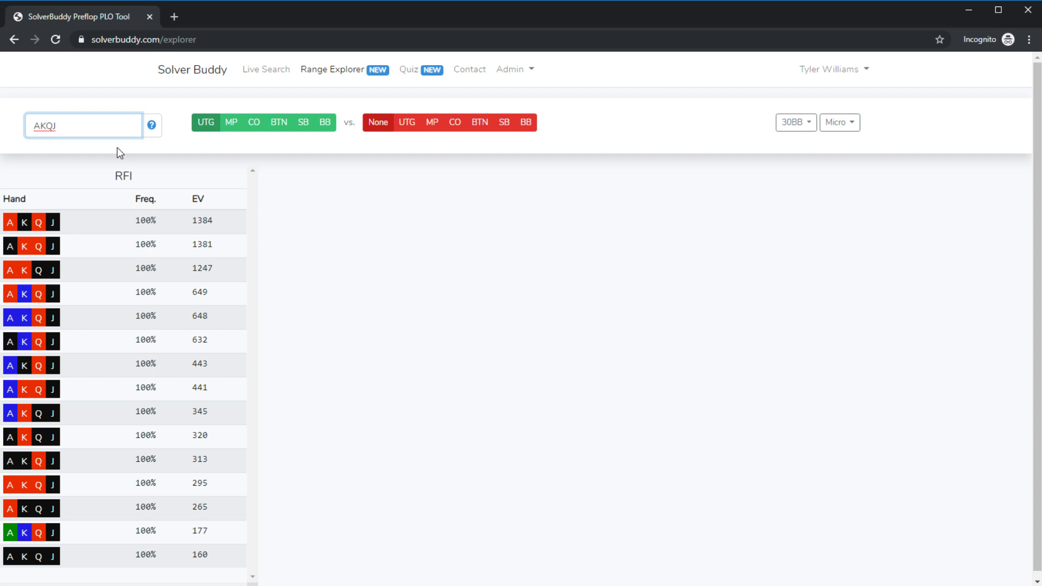
text($ds)
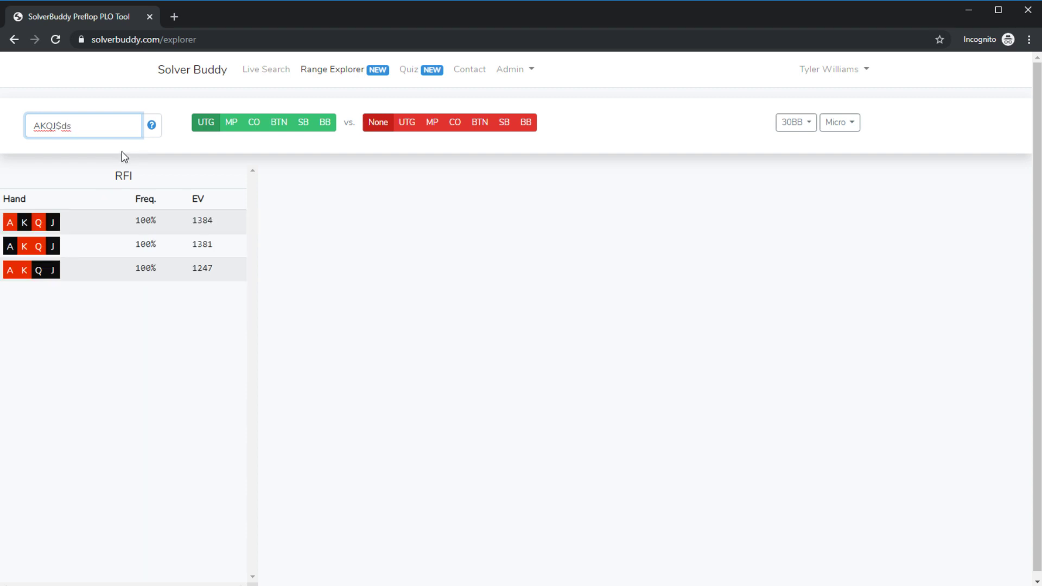
key(BackSpace)
key(BackSpace)
text(ss)
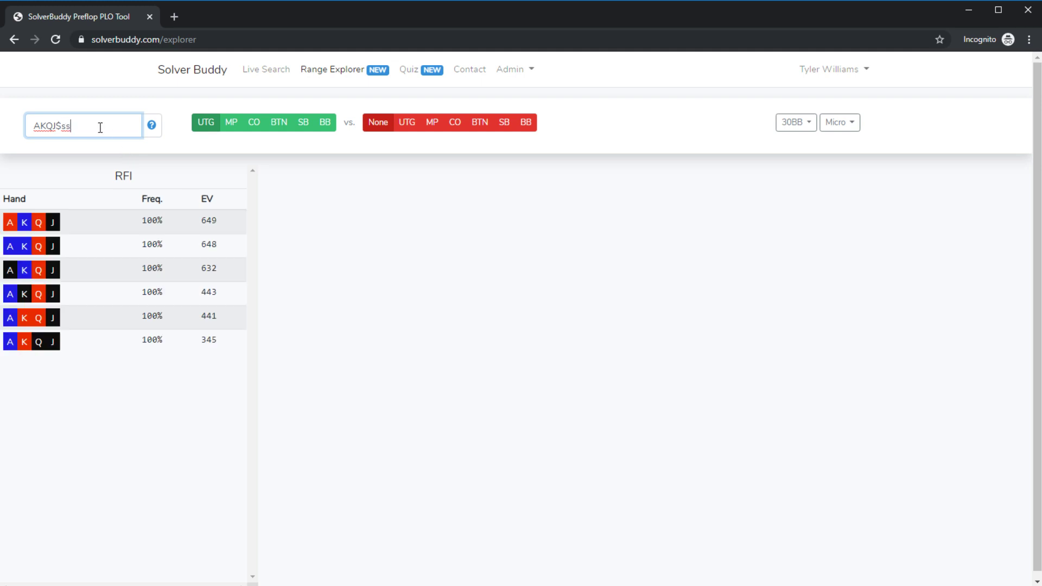
key(BackSpace)
key(BackSpace)
key(BackSpace)
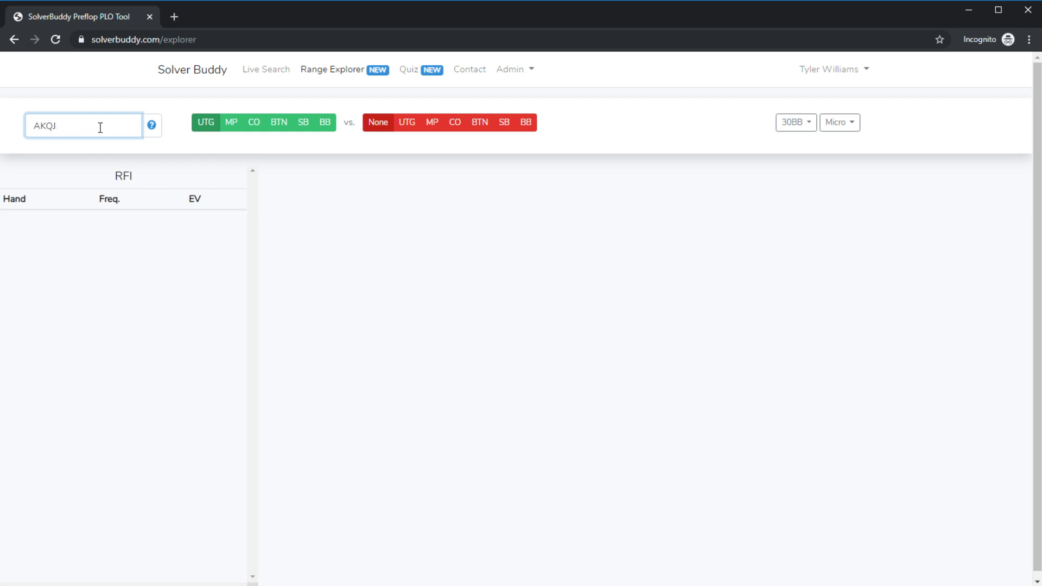
Try the AKQJ suit patterns :xyxy, :xyyx, then :xyzw to isolate the rainbow hand.
text($)
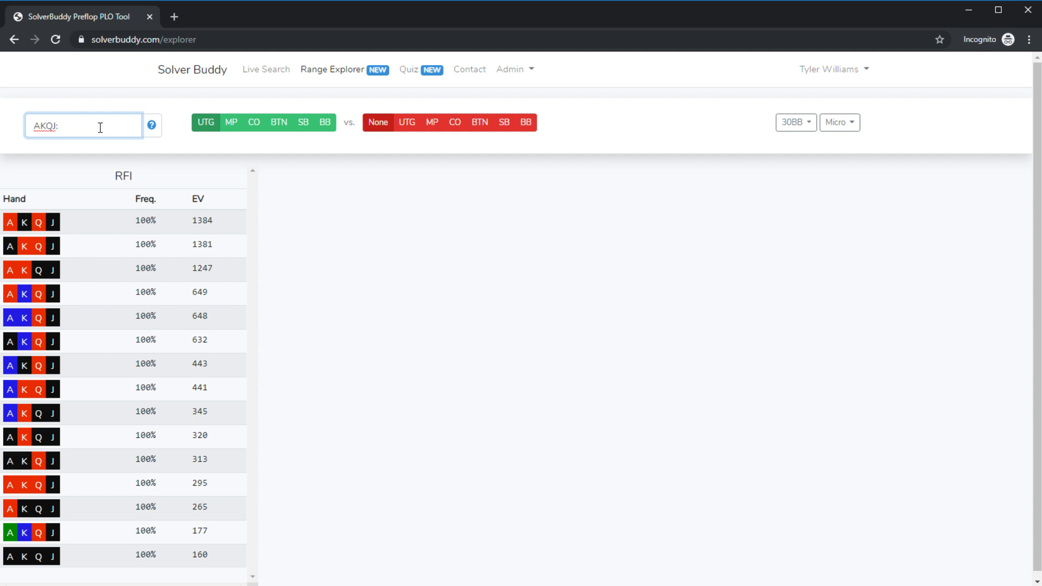
text(xyxy)
key(BackSpace)
key(BackSpace)
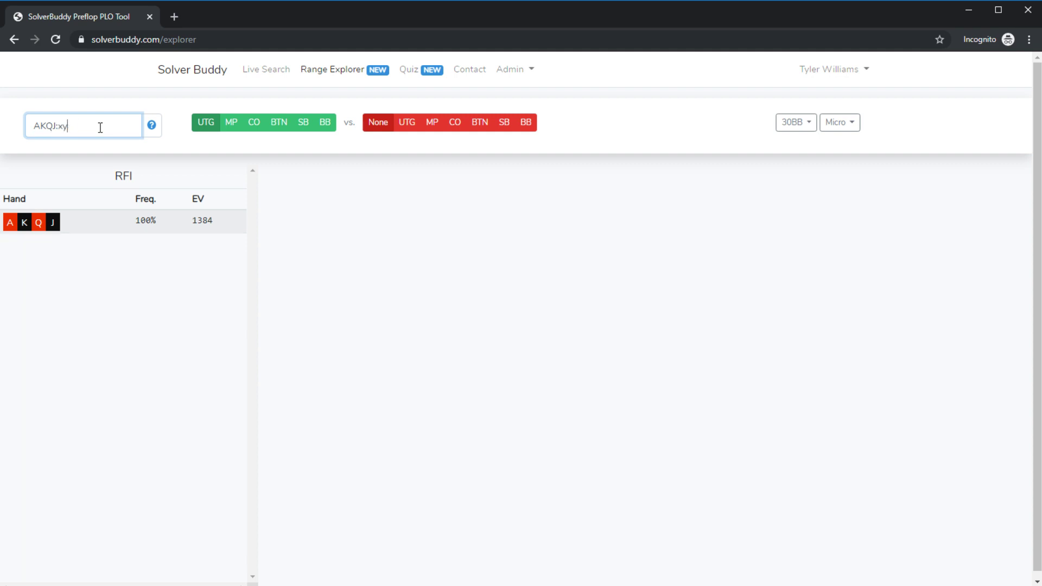
text(yx)
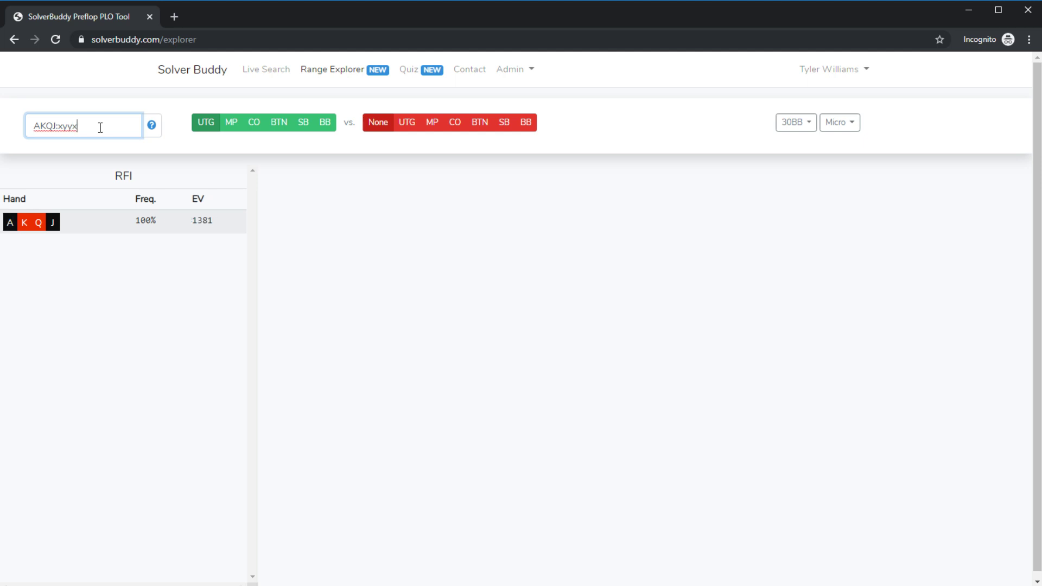
key(BackSpace)
key(BackSpace)
text(zw)
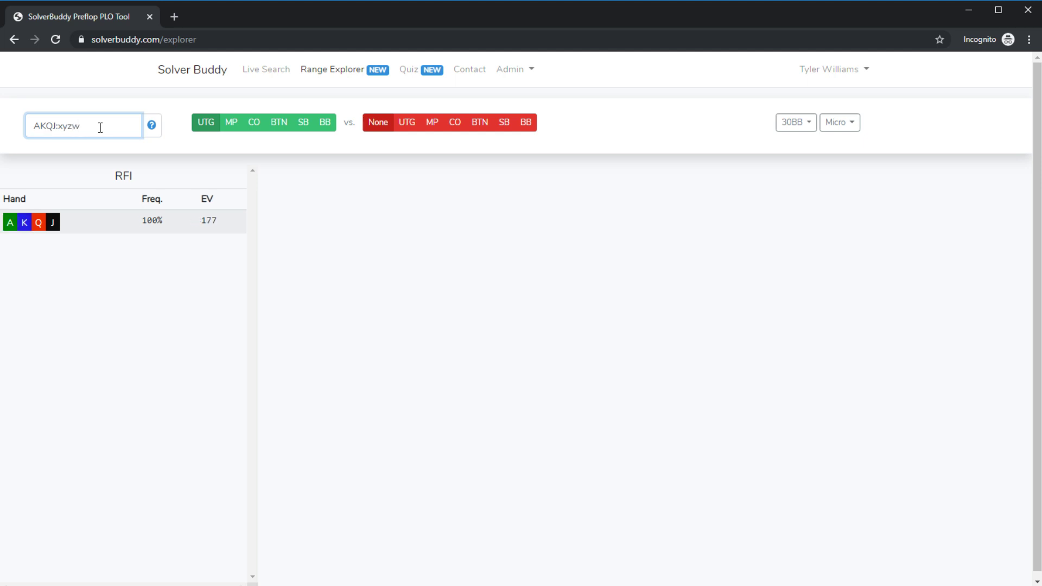
click(326, 177)
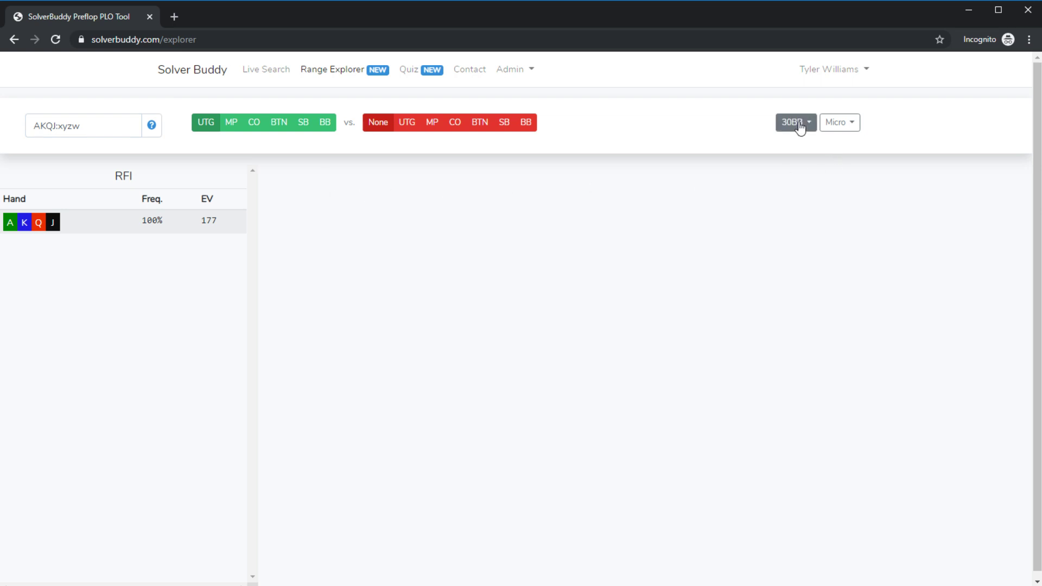
Replace the search with the QJT9-8765 range and view it at 100BB stacks.
triple_click(107, 125)
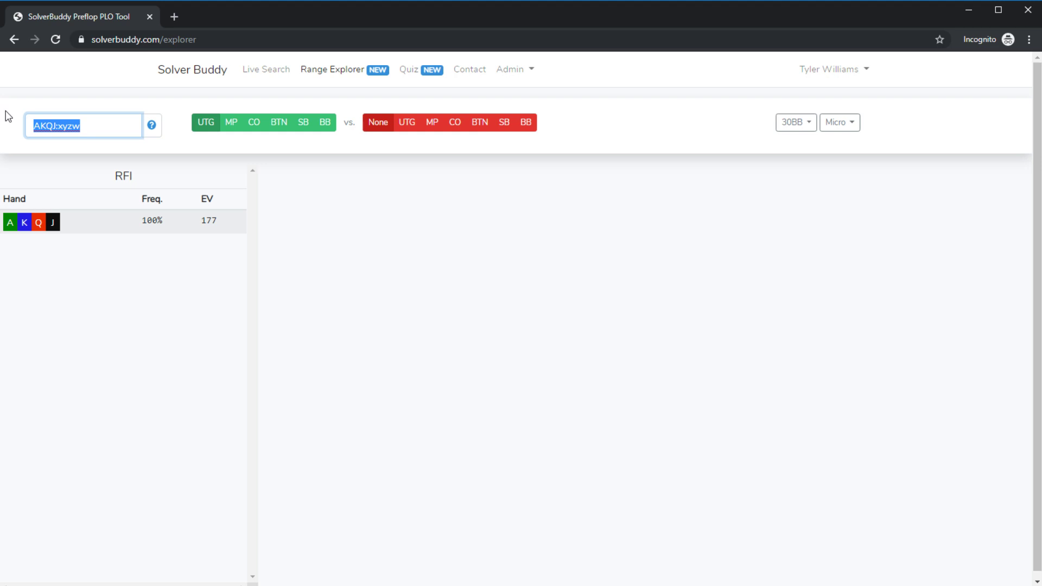
text(QJT)
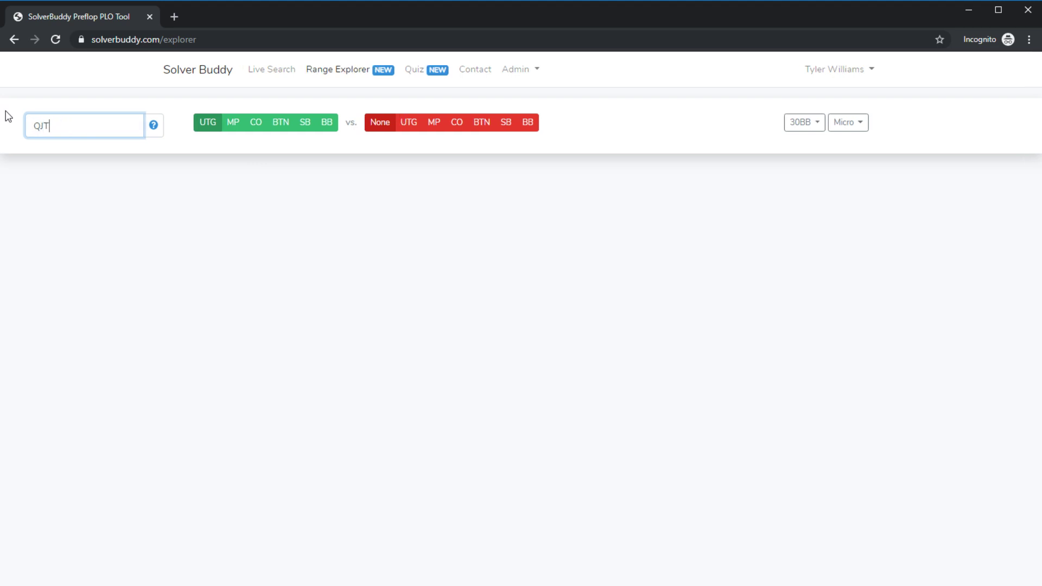
text(9-)
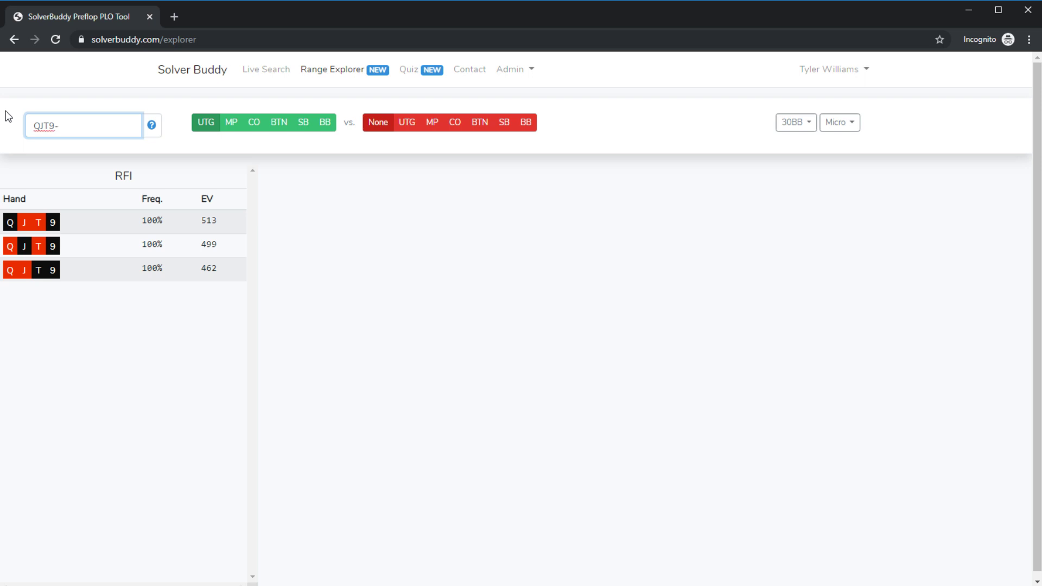
text(8765)
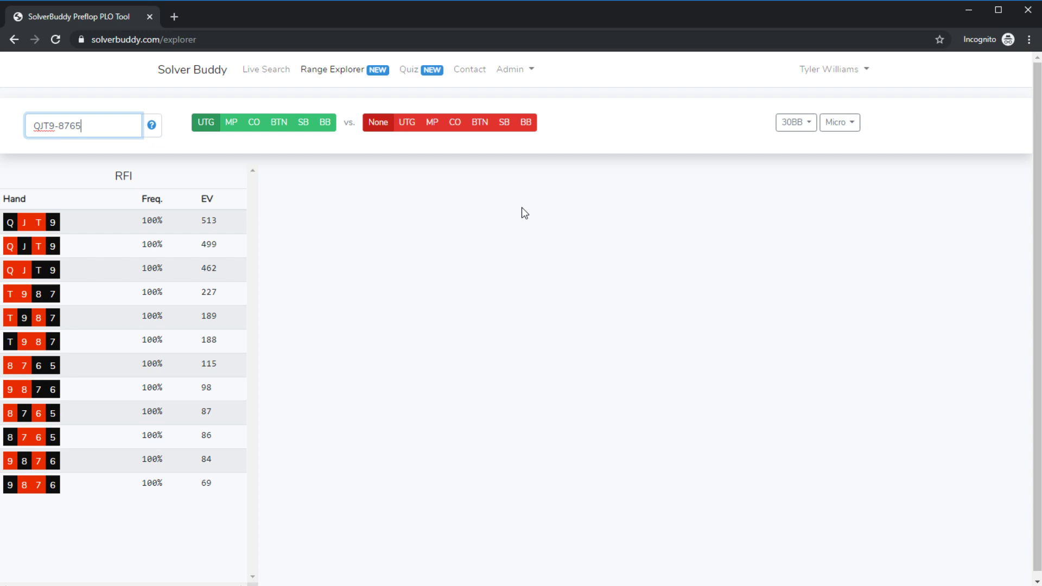
click(464, 211)
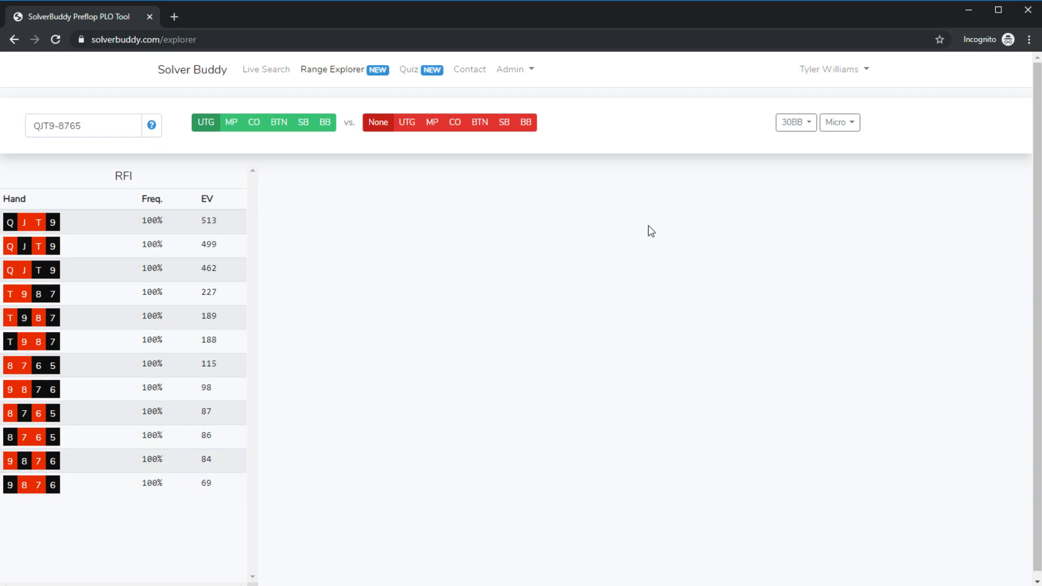
click(793, 128)
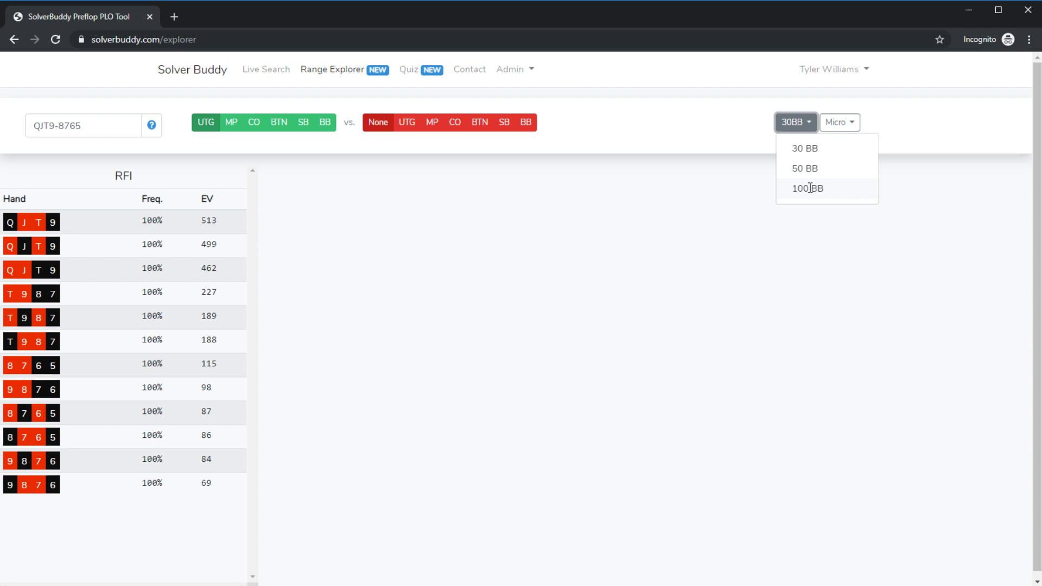
click(809, 188)
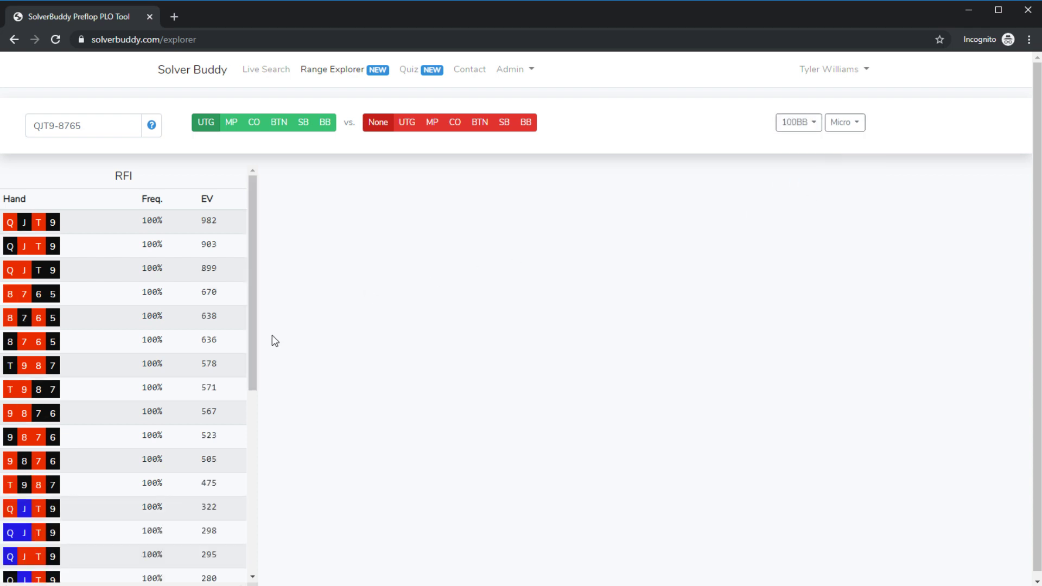
drag(251, 329, 281, 267)
Set stack depth to 30BB and rake to High, then scroll the RFI table.
click(805, 123)
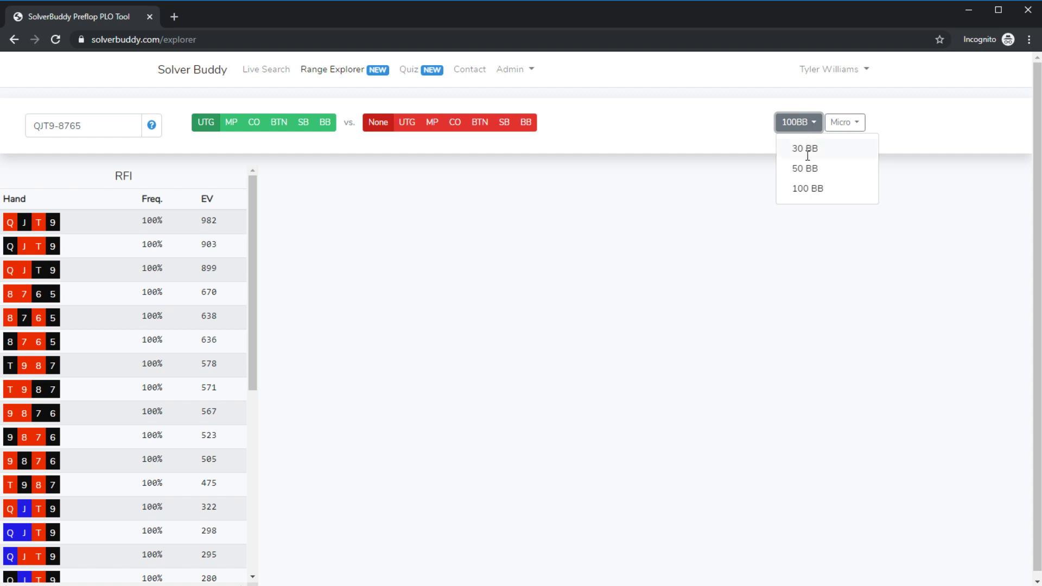
click(843, 123)
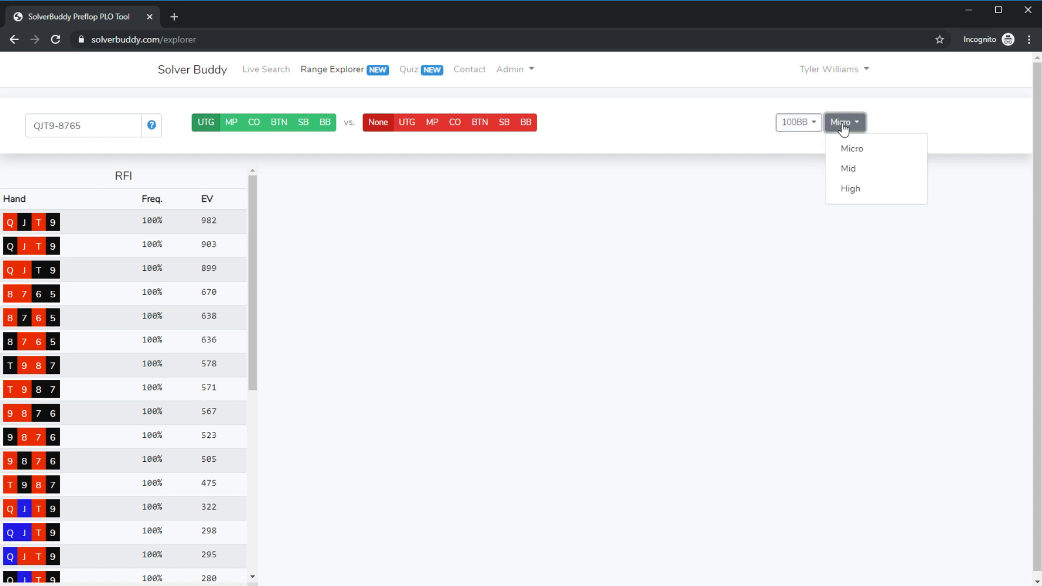
click(797, 125)
click(806, 148)
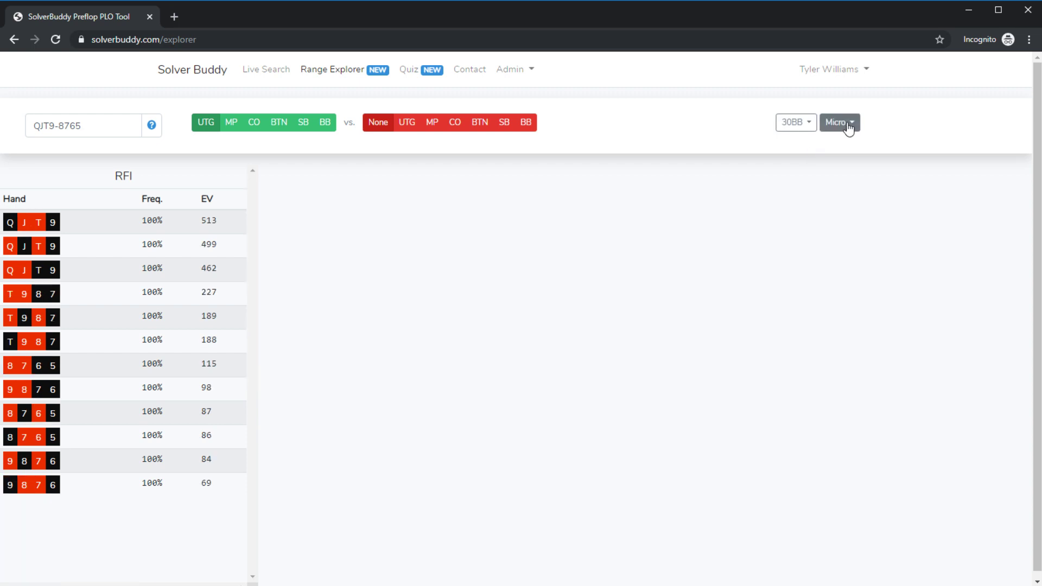
click(848, 126)
click(847, 189)
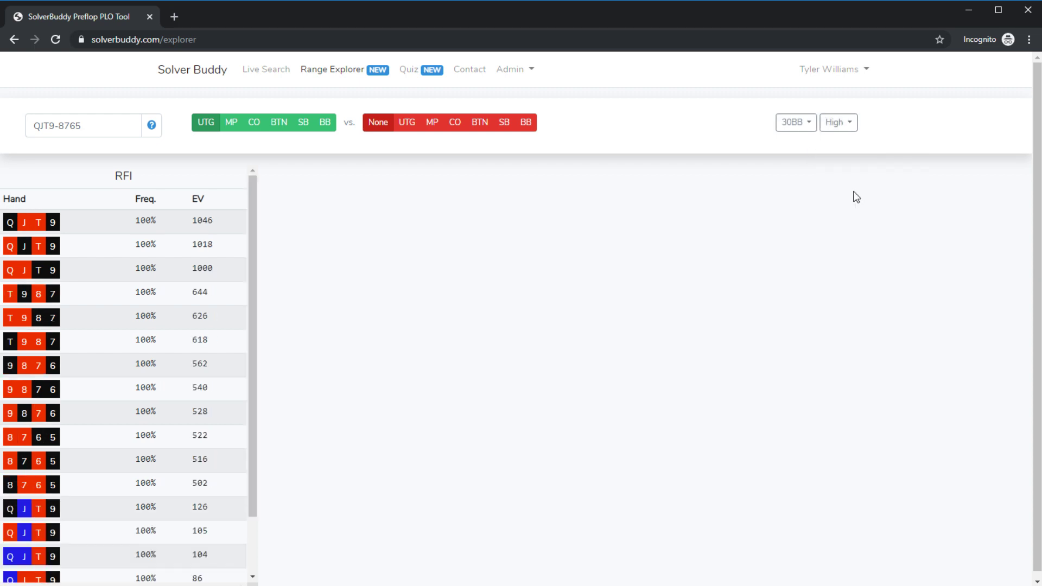
drag(255, 307, 174, 447)
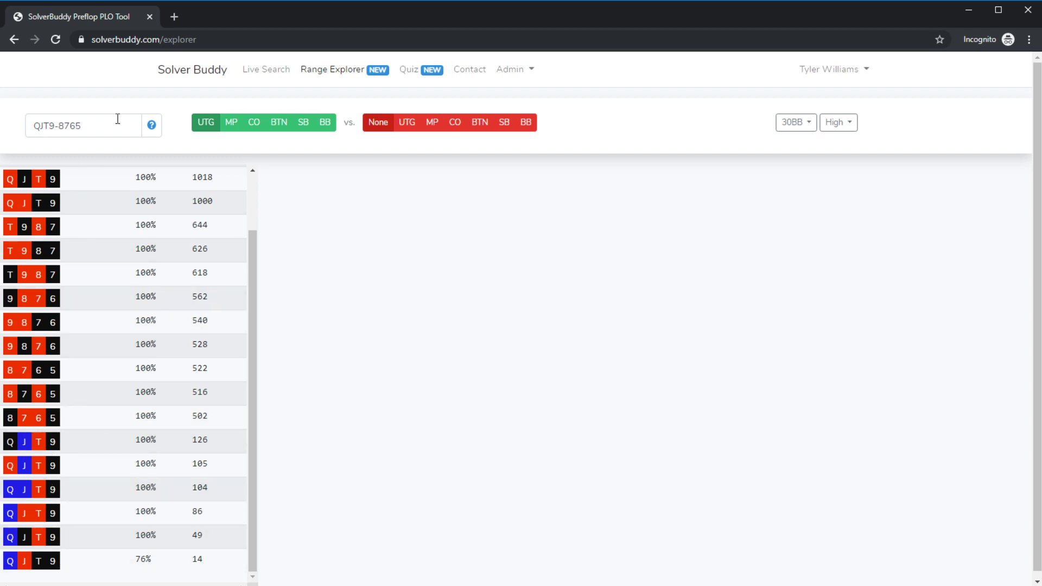
drag(116, 122, 31, 126)
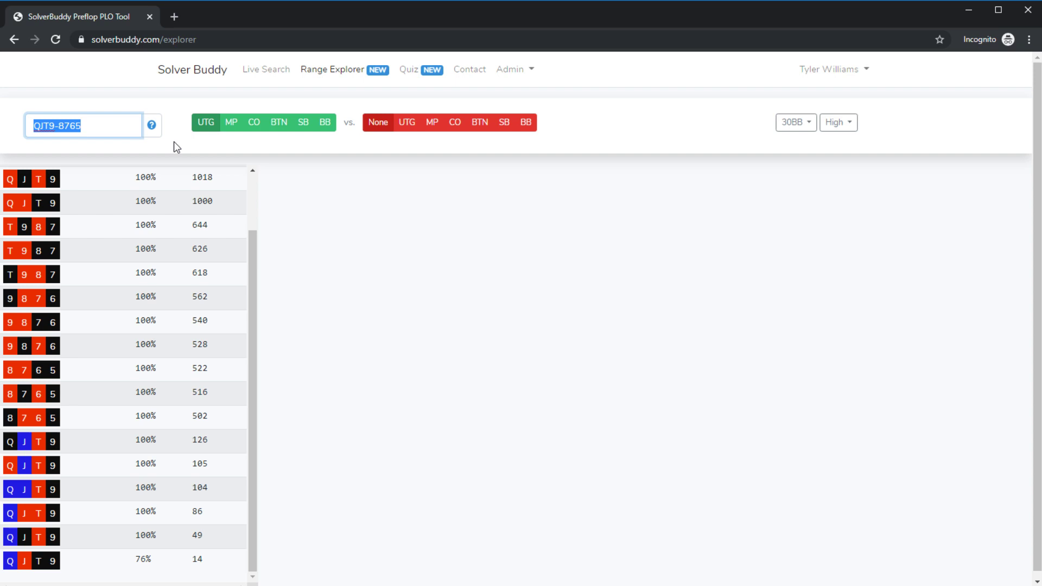
Filter with QJT*!A to list ace-free QJT hands, topped by KQJT at EV 1356.
text(QJT)
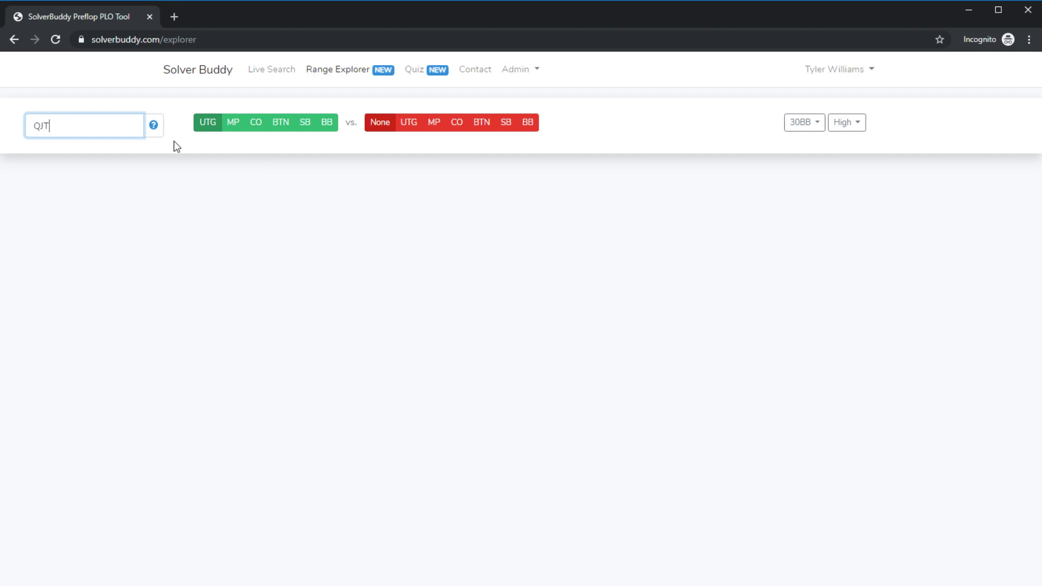
text(*)
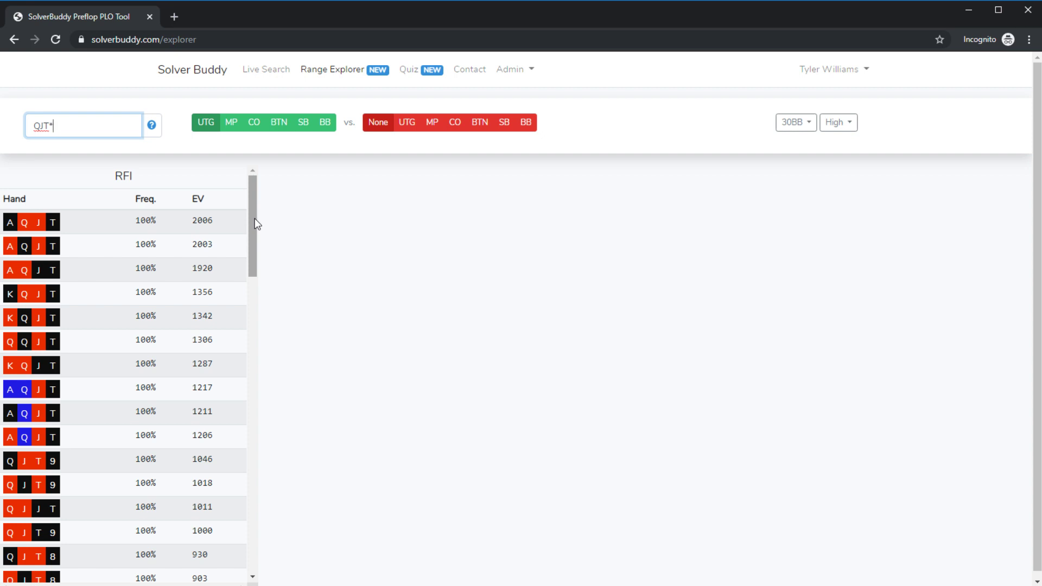
mouse_move(255, 219)
mouse_down()
mouse_move(258, 346)
mouse_move(261, 226)
mouse_up()
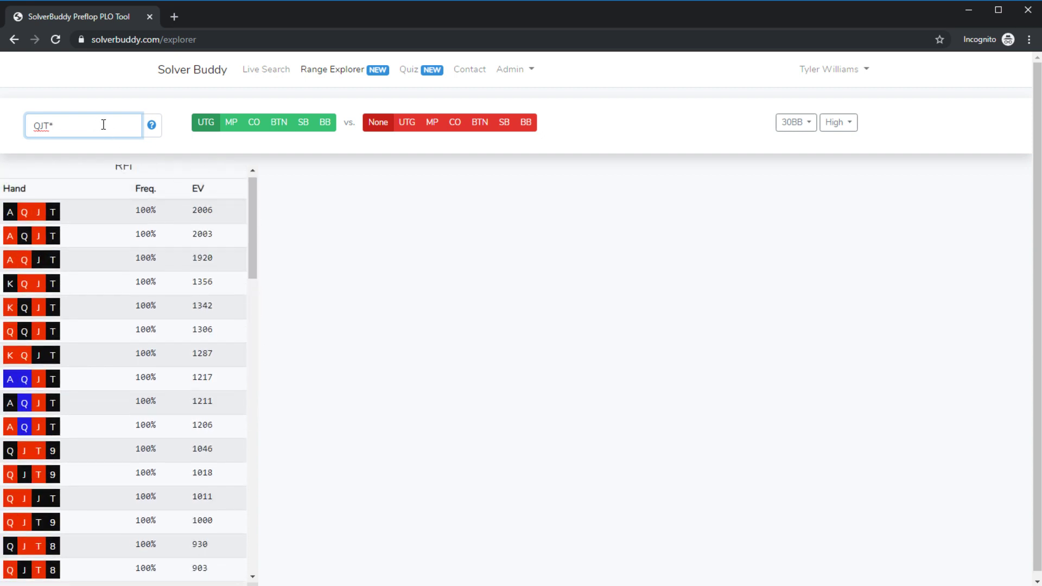
text(!A)
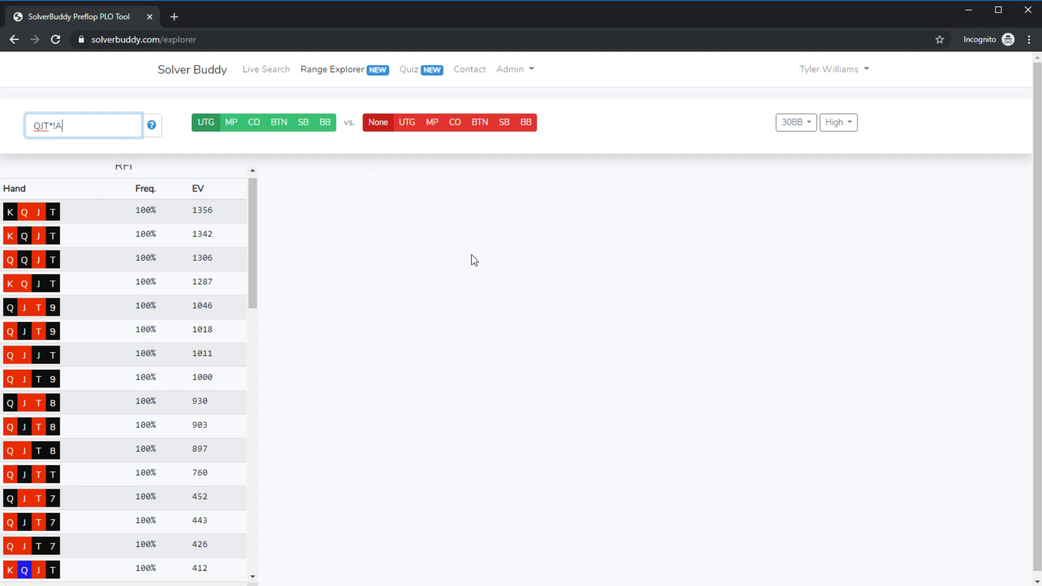
click(362, 211)
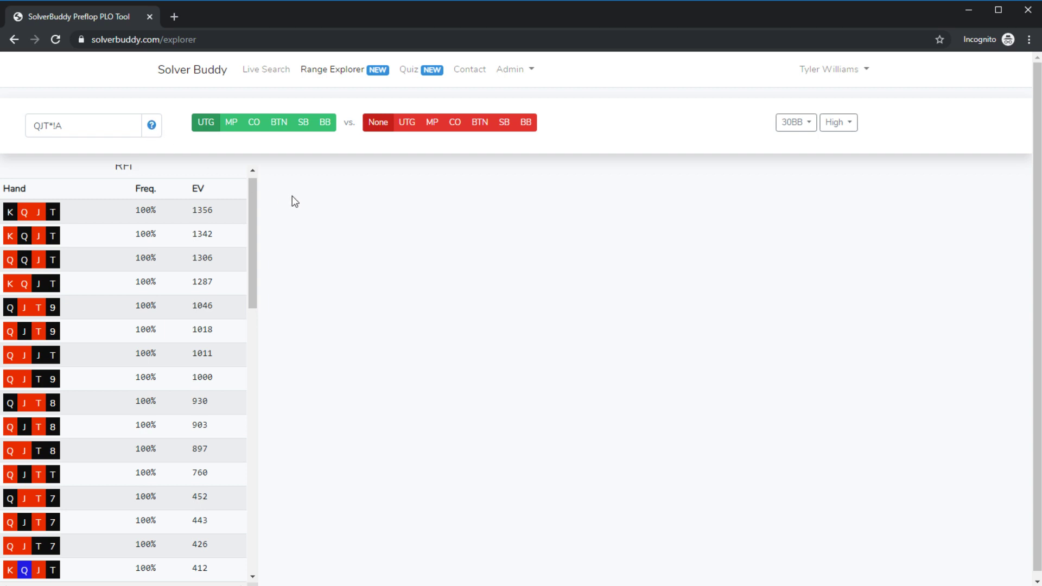
scroll(196, 220, up, 1)
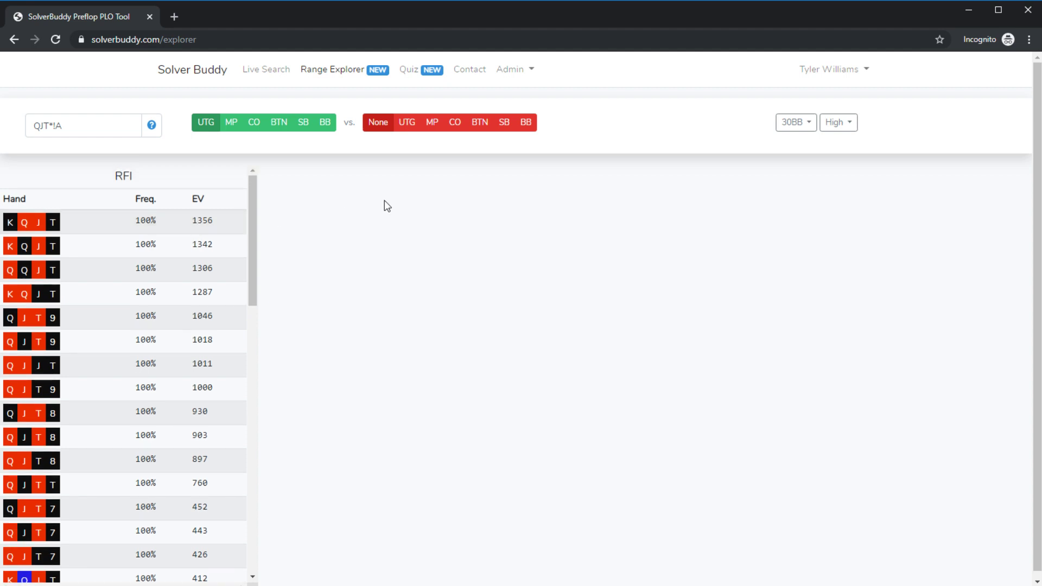
Open the Quiz page with its 20-hand Micro Stakes form and 5-quiz history.
click(415, 76)
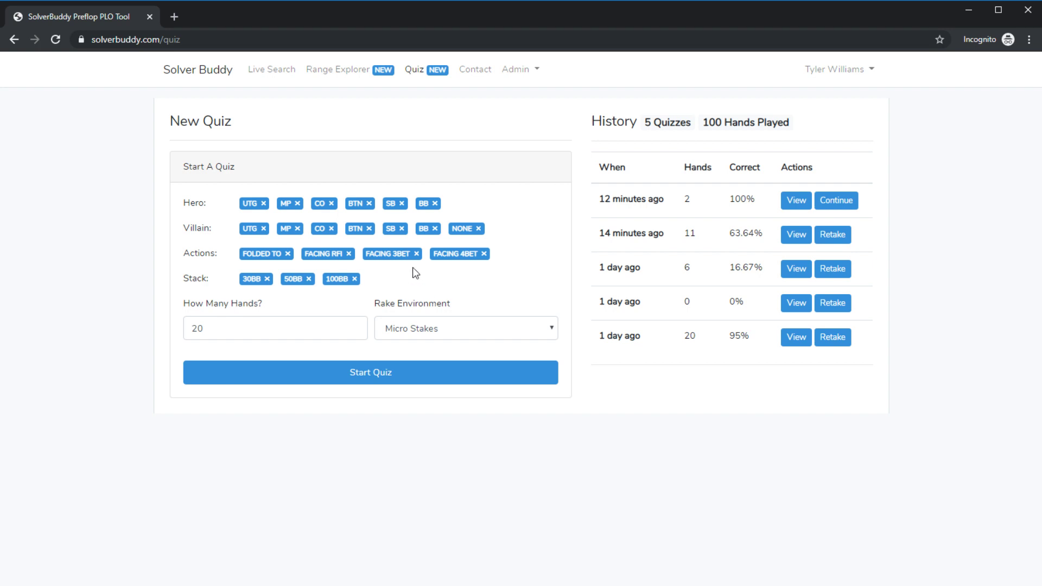
Limit the quiz to UTG hero and 30BB stacks, deselecting MP, CO, BTN, SB, BB, 50BB, 100BB.
click(288, 204)
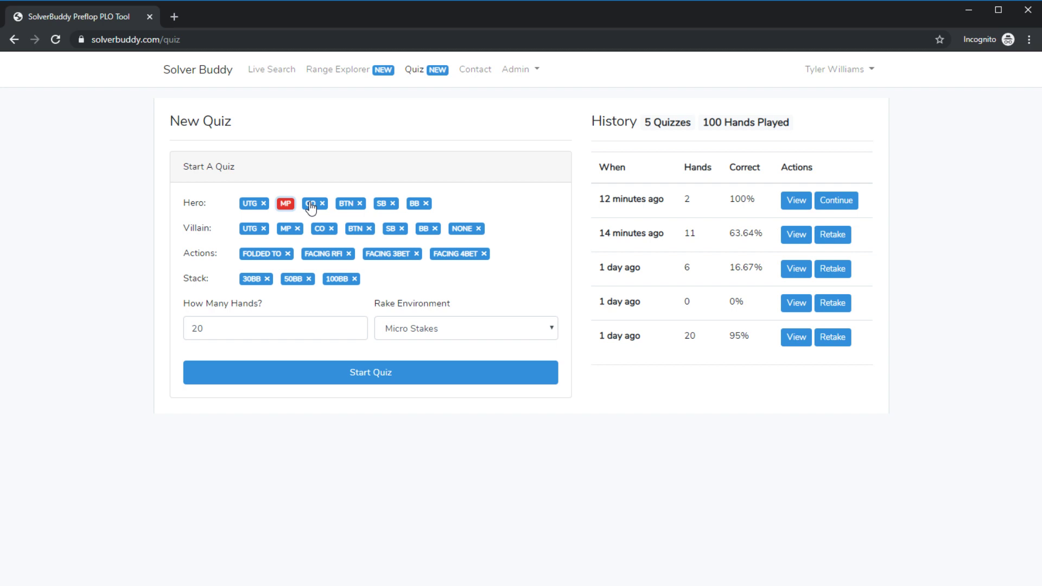
click(311, 204)
click(337, 205)
click(363, 205)
click(388, 205)
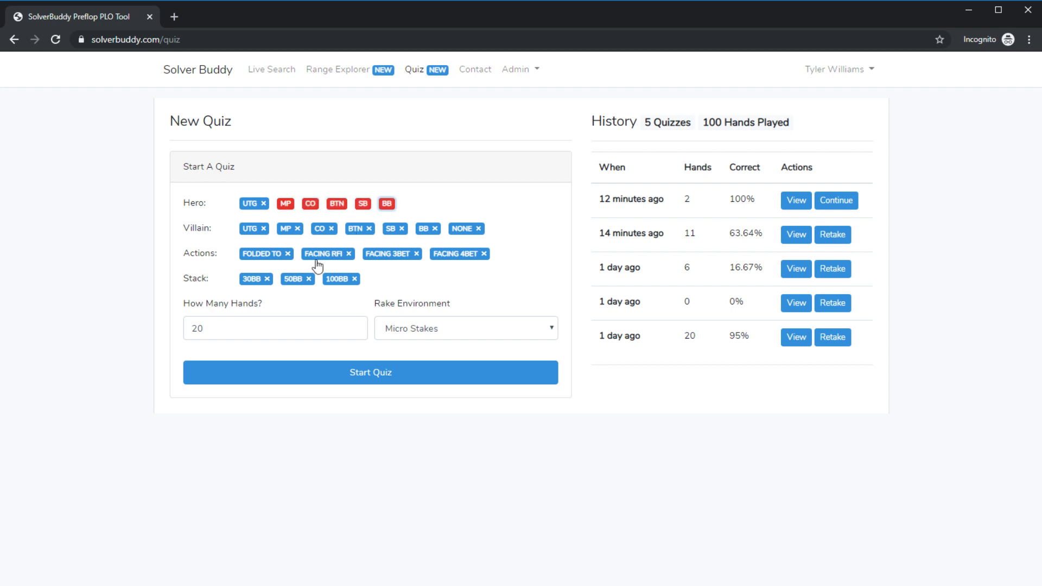
click(294, 279)
click(325, 280)
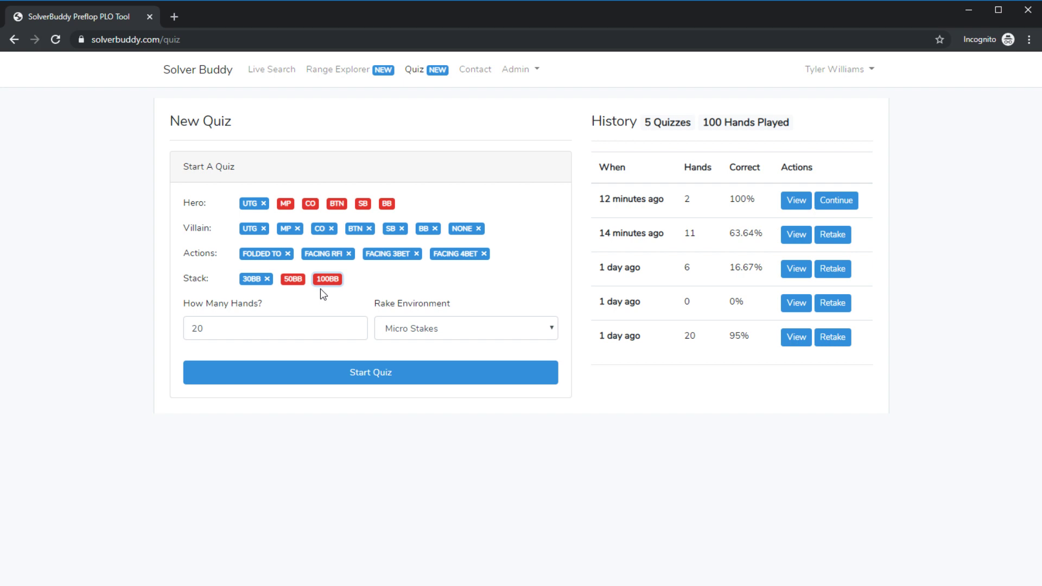
Exclude Facing RFI, 3BET and 4BET spots and start the 20-hand quiz.
click(319, 256)
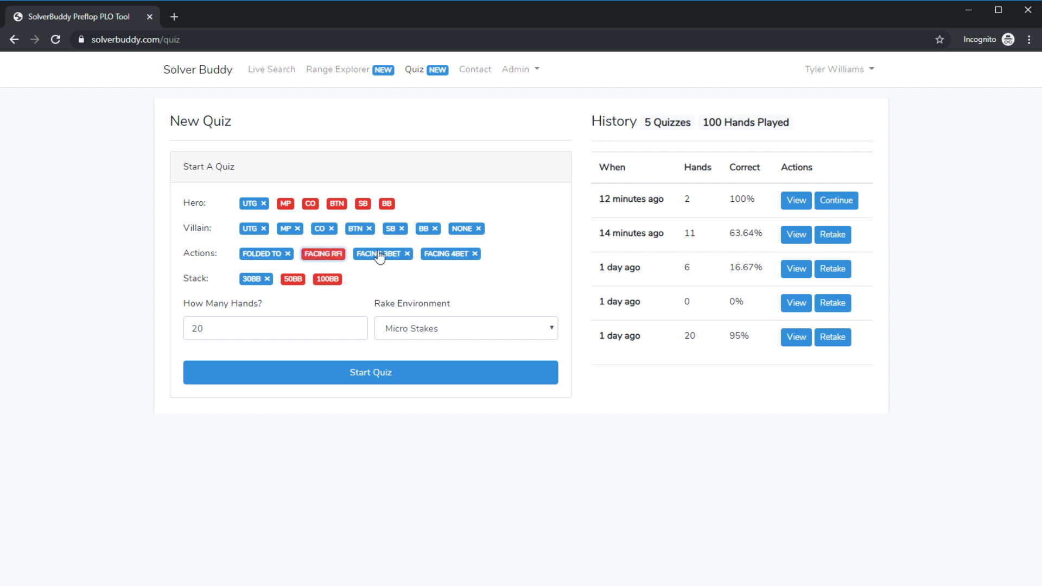
click(382, 255)
click(435, 255)
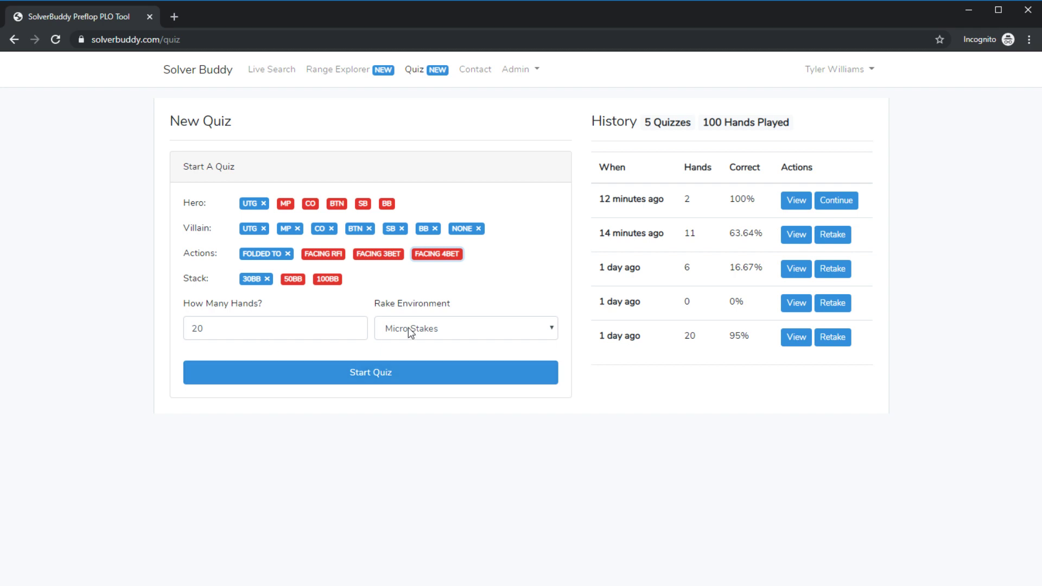
click(385, 379)
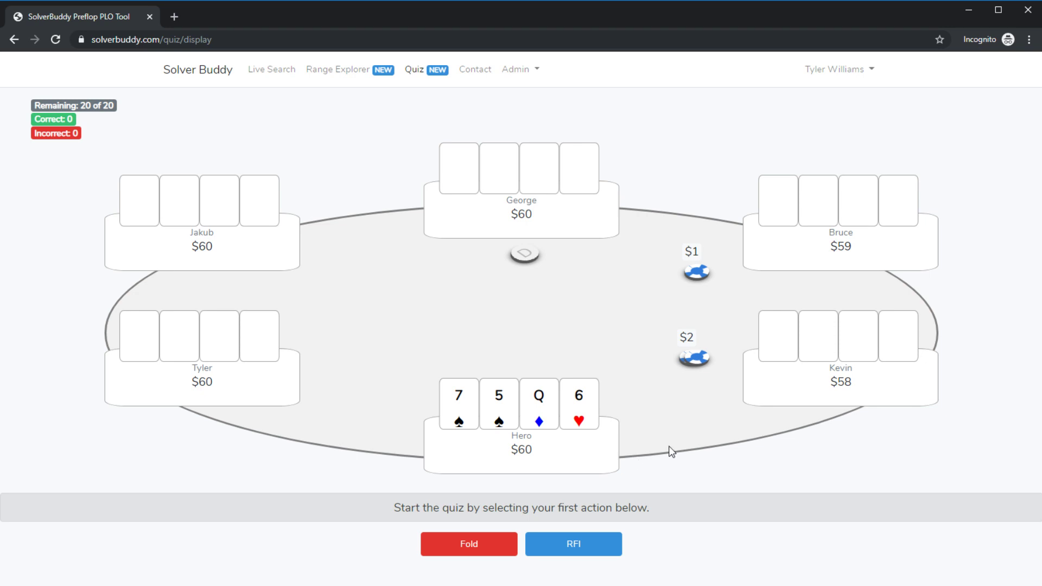
Fold 75Q6, TQ96 and 42T3, open-raise 85AK after a wrong fold, then fold 979K.
click(480, 550)
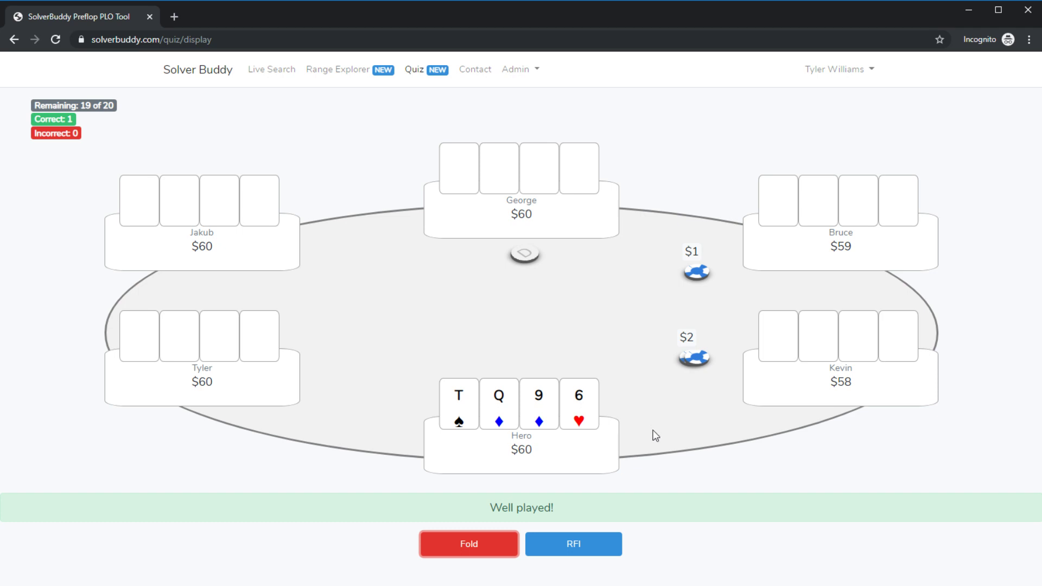
click(480, 548)
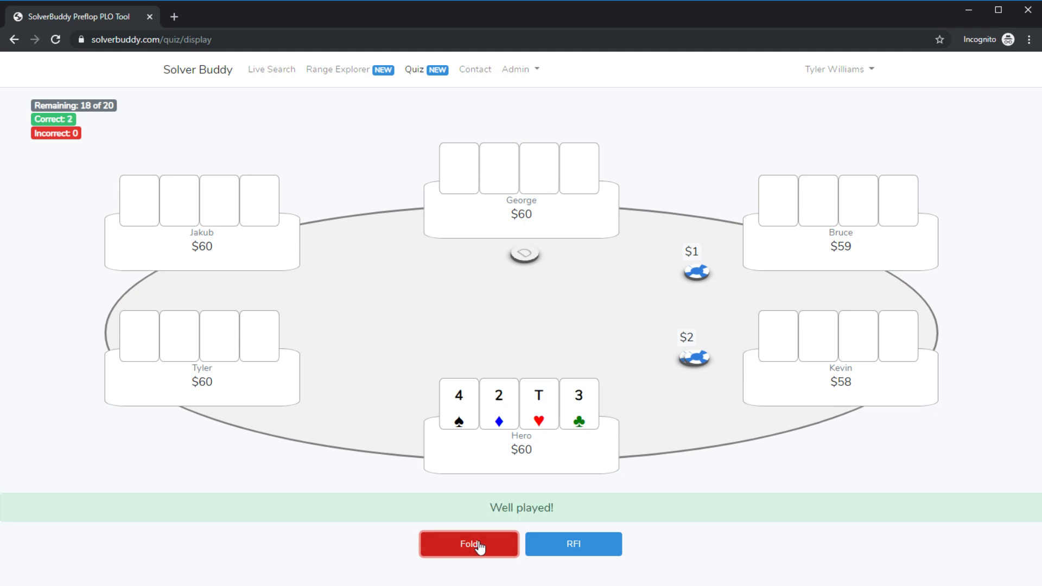
click(480, 548)
click(479, 549)
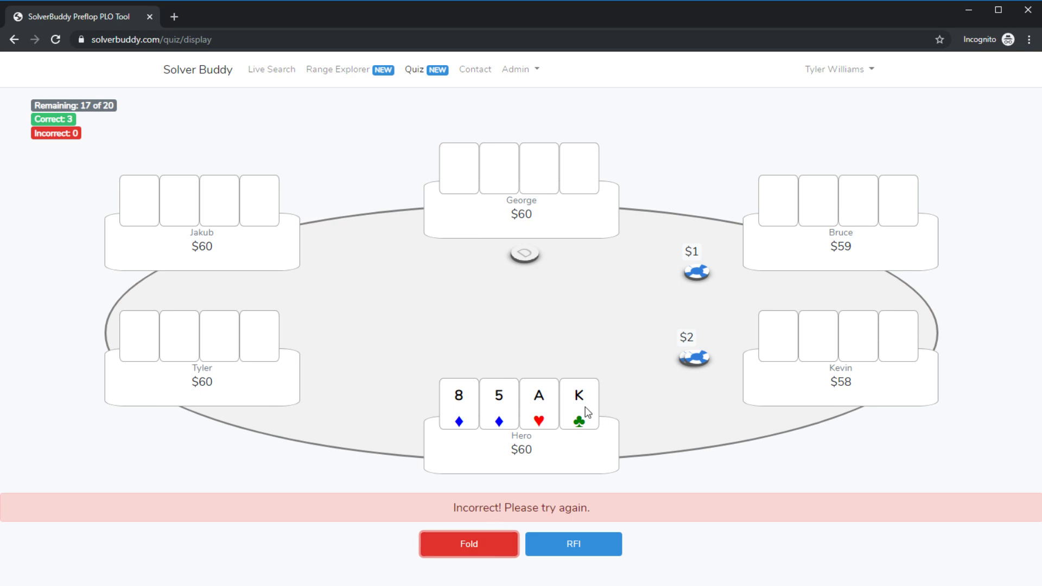
click(581, 548)
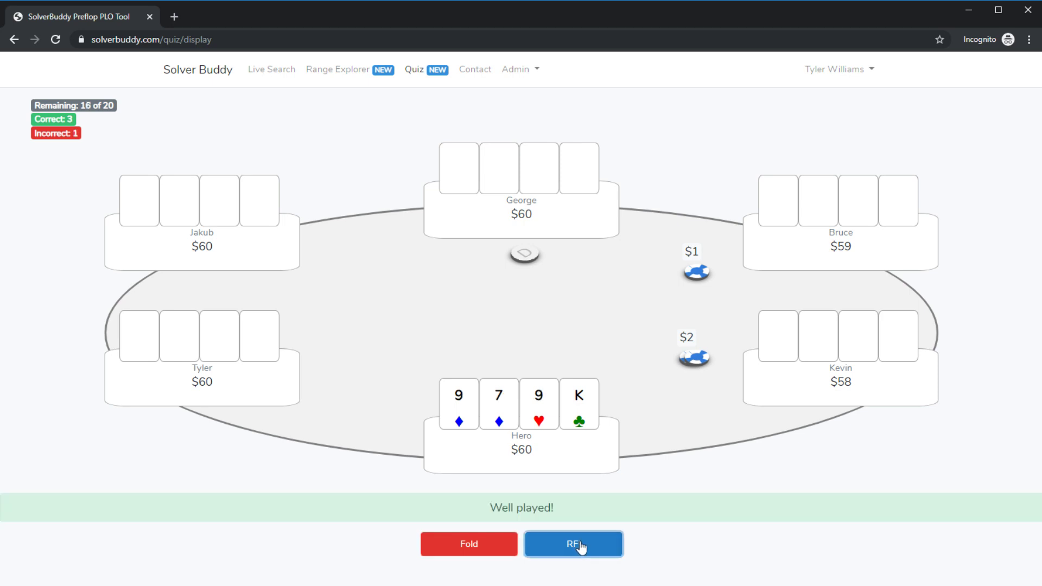
click(475, 548)
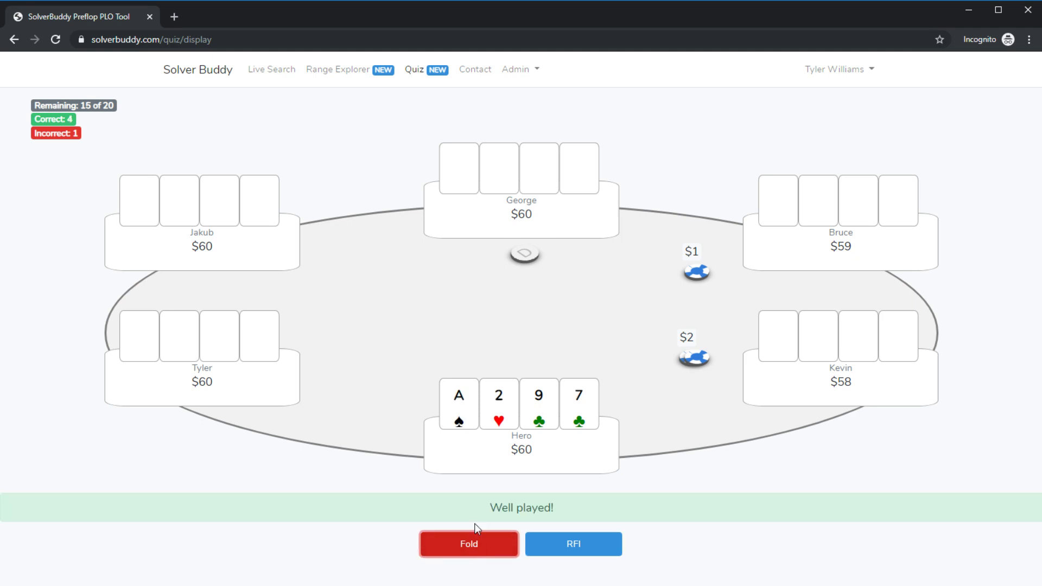
Return to quiz setup and start a new 20-hand quiz with all tags selected.
click(416, 74)
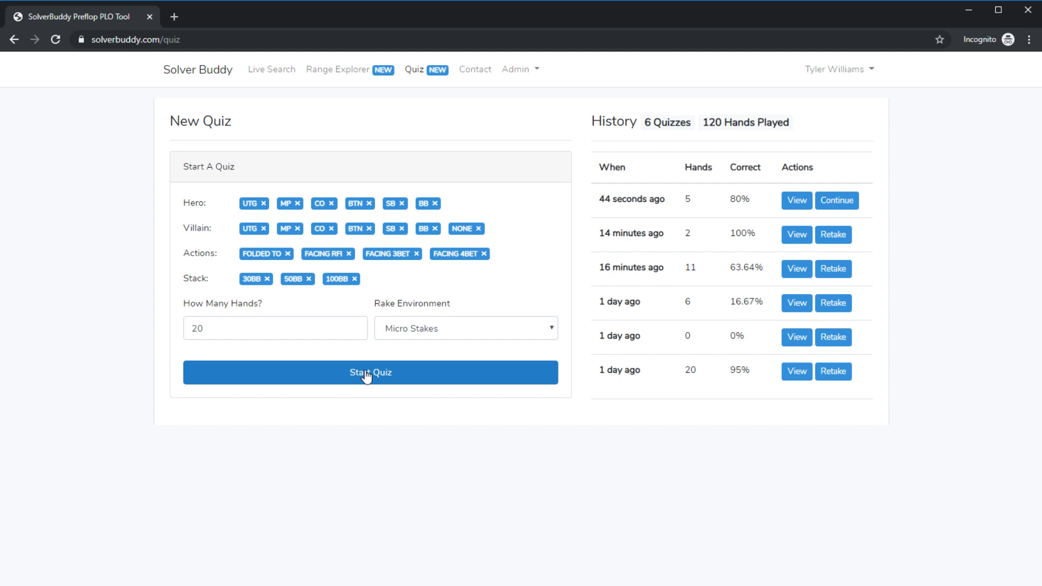
click(367, 376)
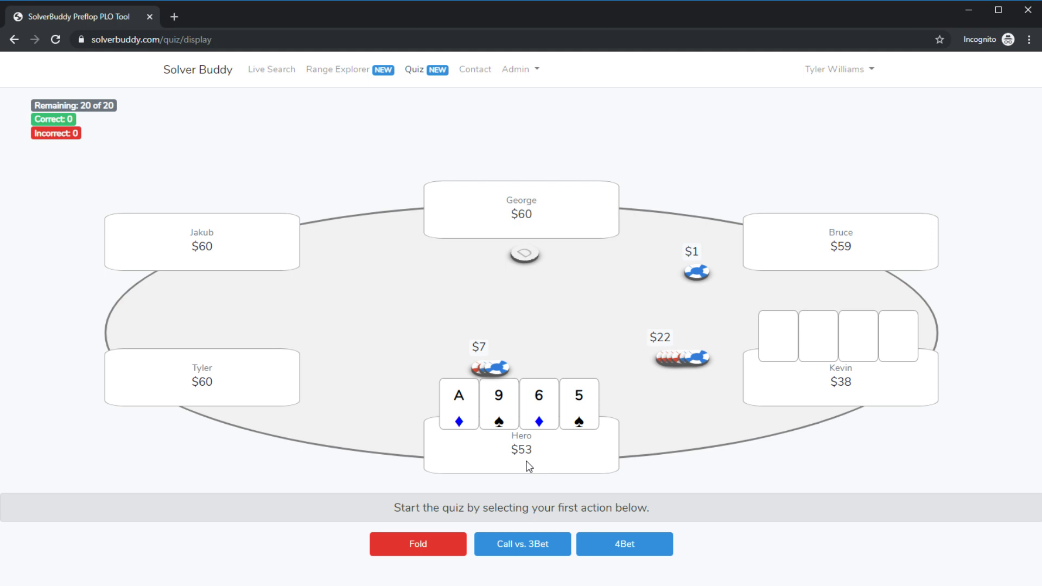
Call the 3-bet with A965, retry AK92 with a call, and 4-bet KKJT.
click(516, 550)
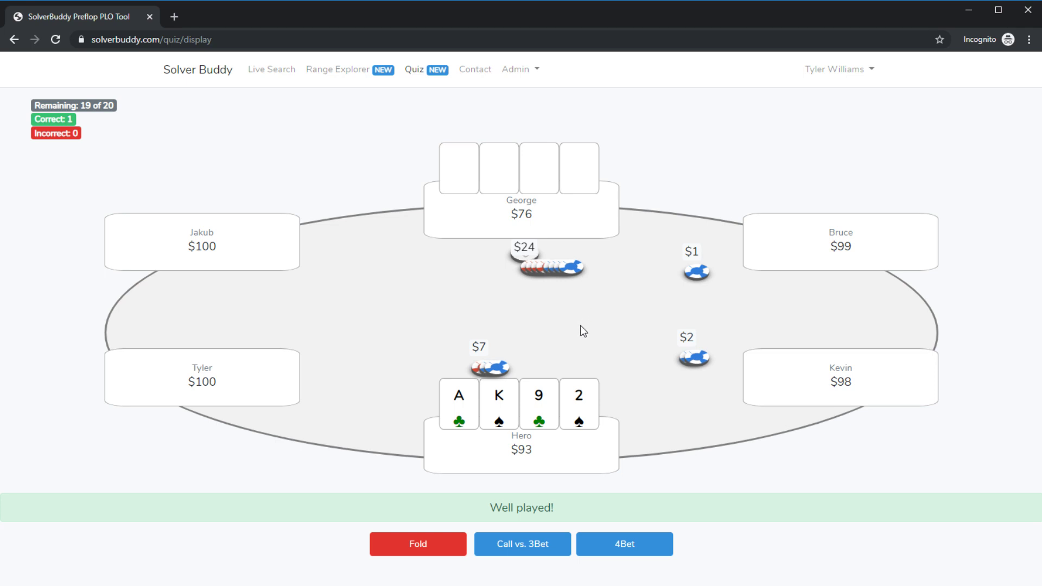
click(432, 552)
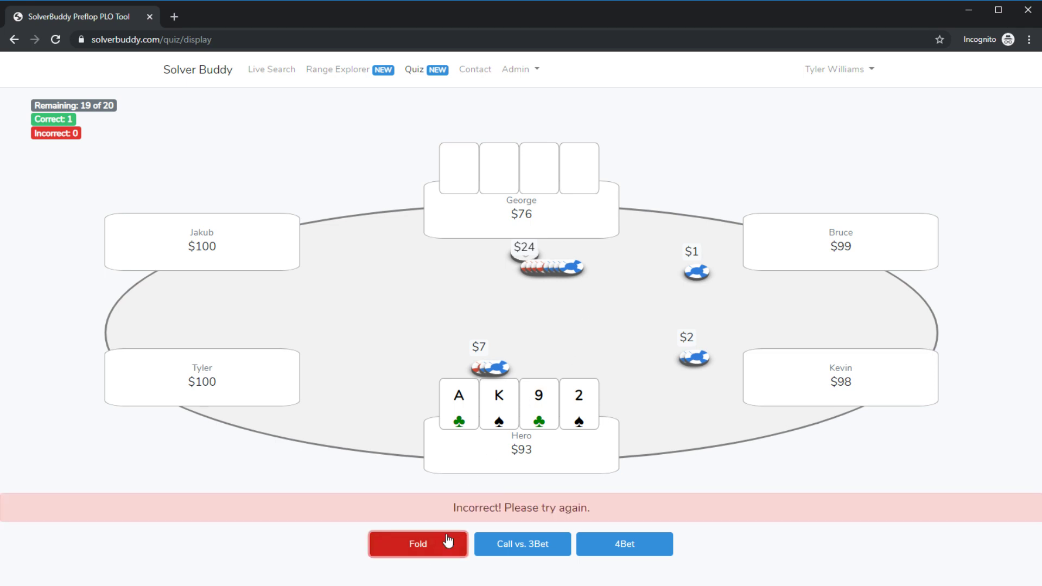
click(547, 549)
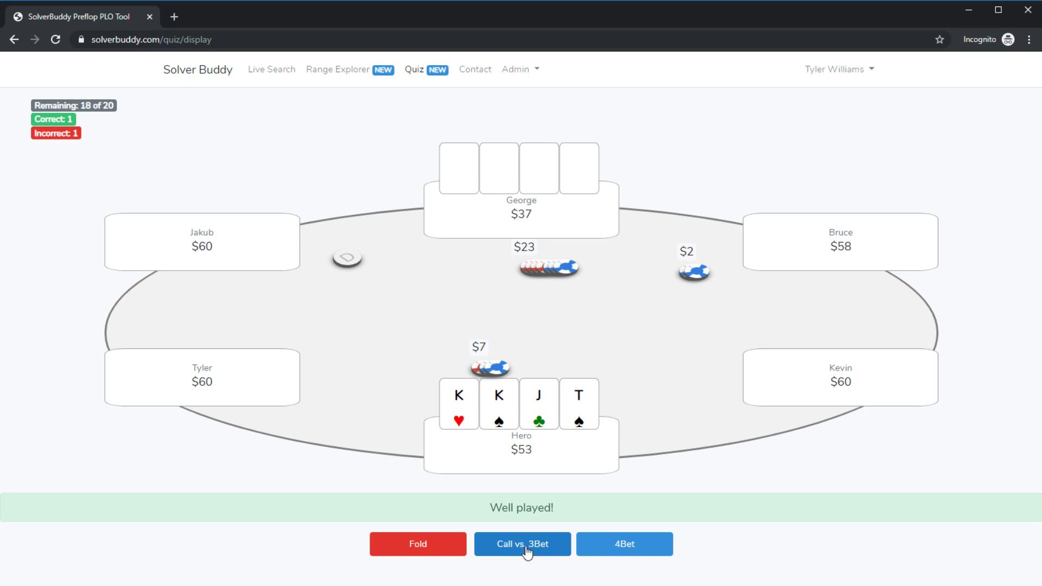
click(528, 553)
click(629, 553)
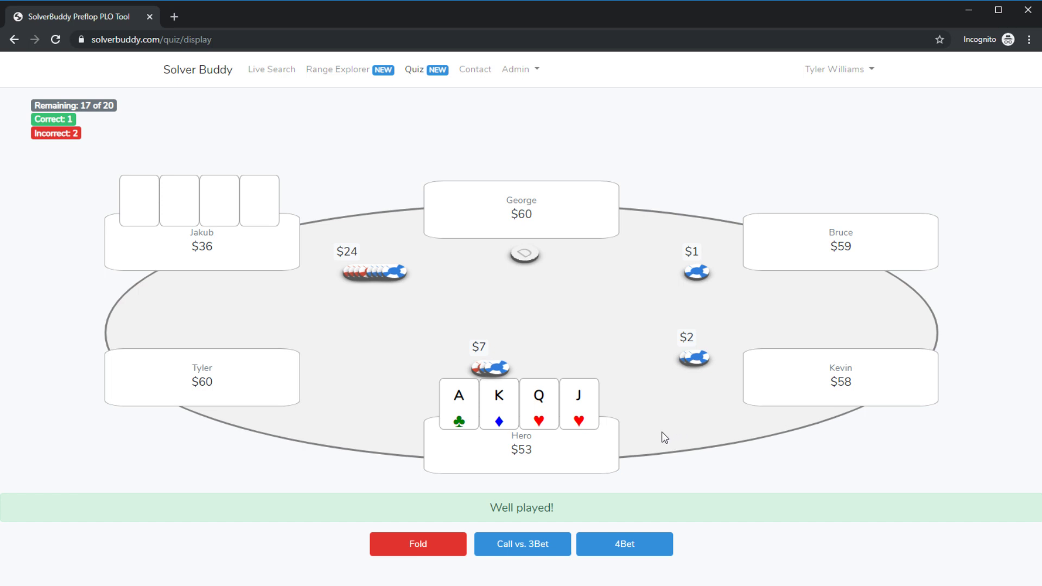
Call 3-bets with AKQJ and QQ66, fold AJJ8, then return to the Quiz overview.
click(530, 551)
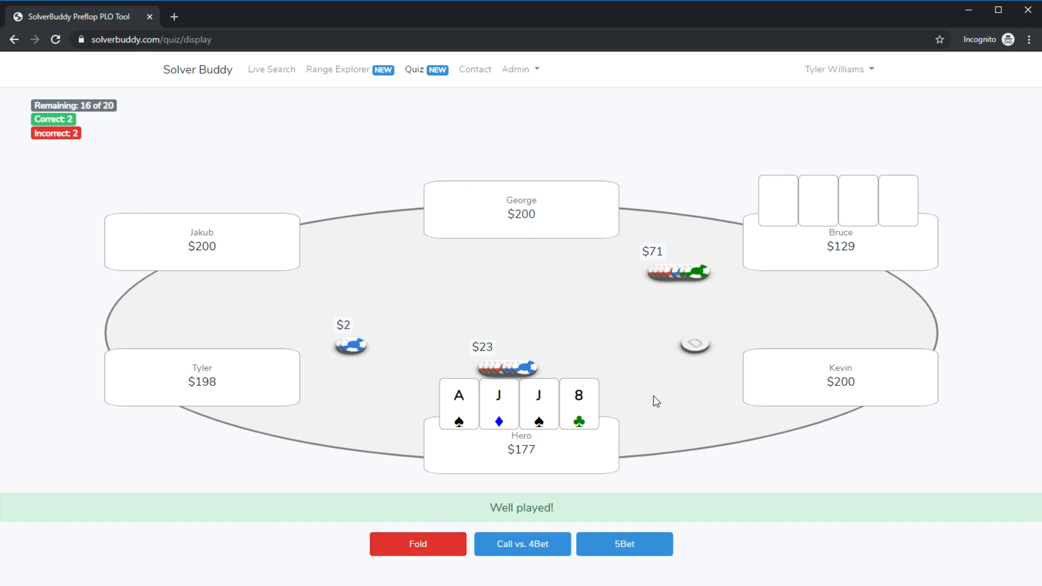
click(425, 542)
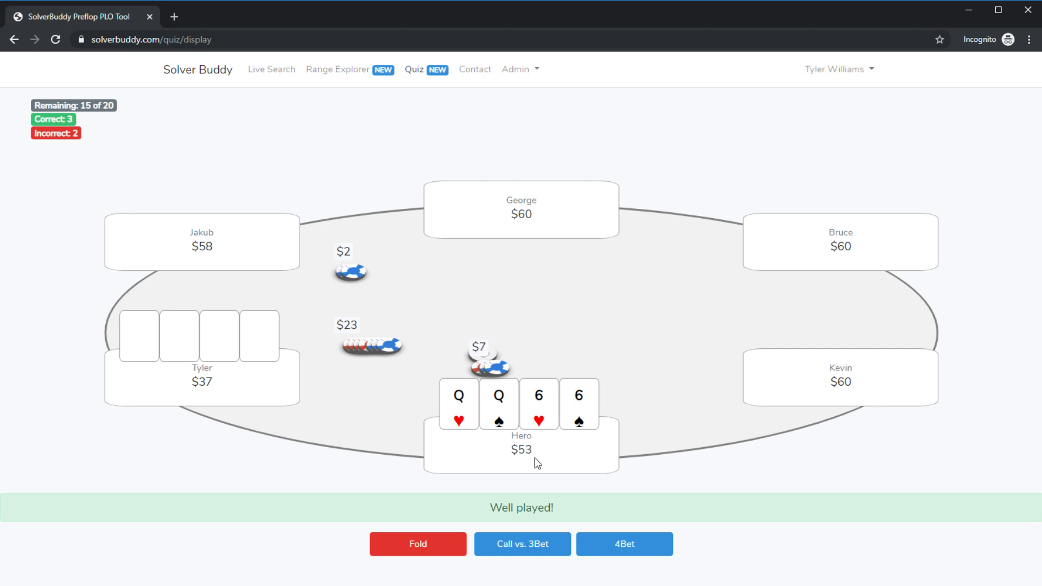
click(531, 547)
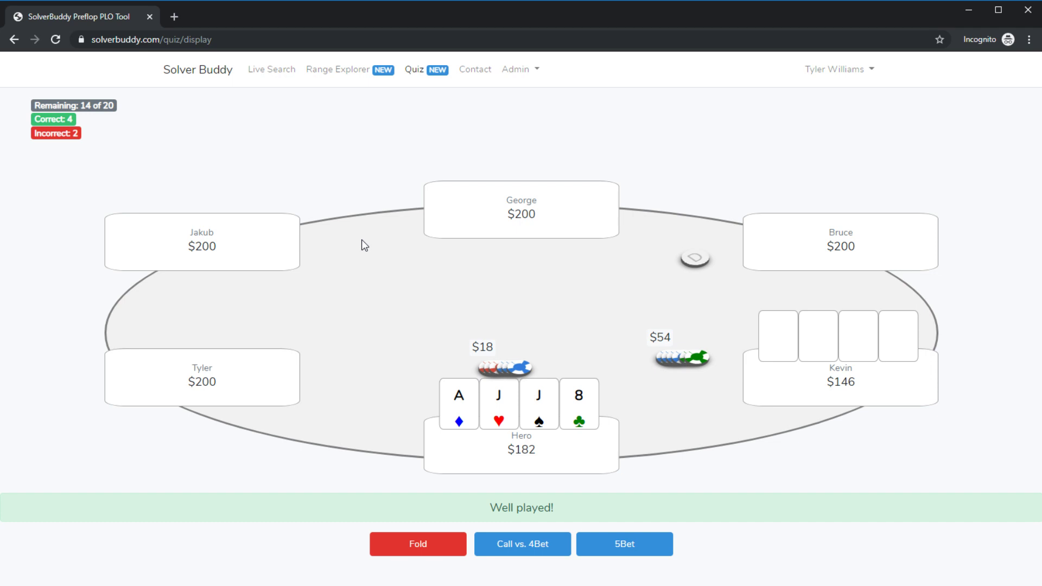
click(416, 72)
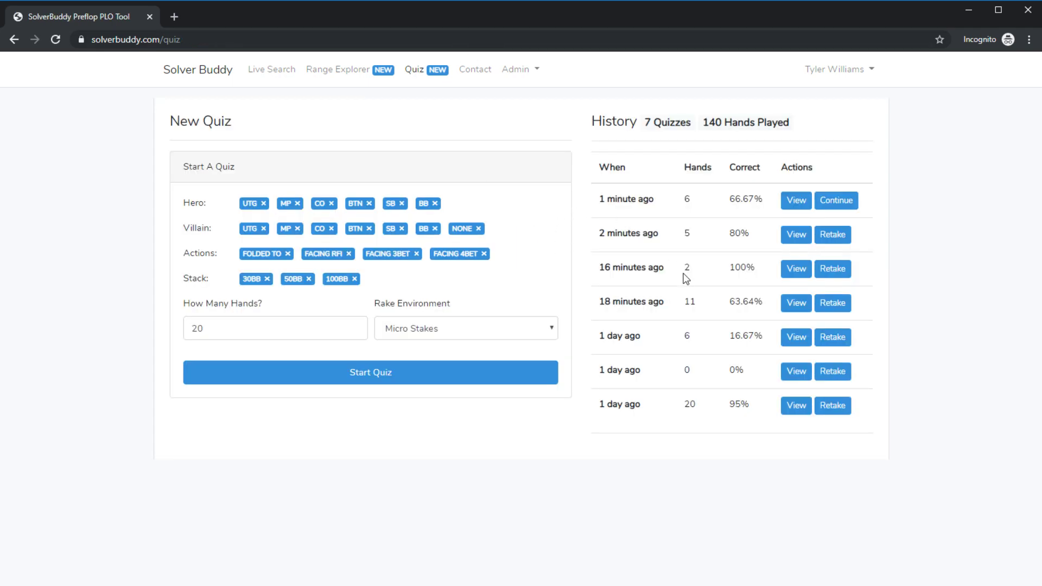
Retake the '2 minutes ago' quiz from the History table to start a fresh 20-hand quiz.
click(834, 237)
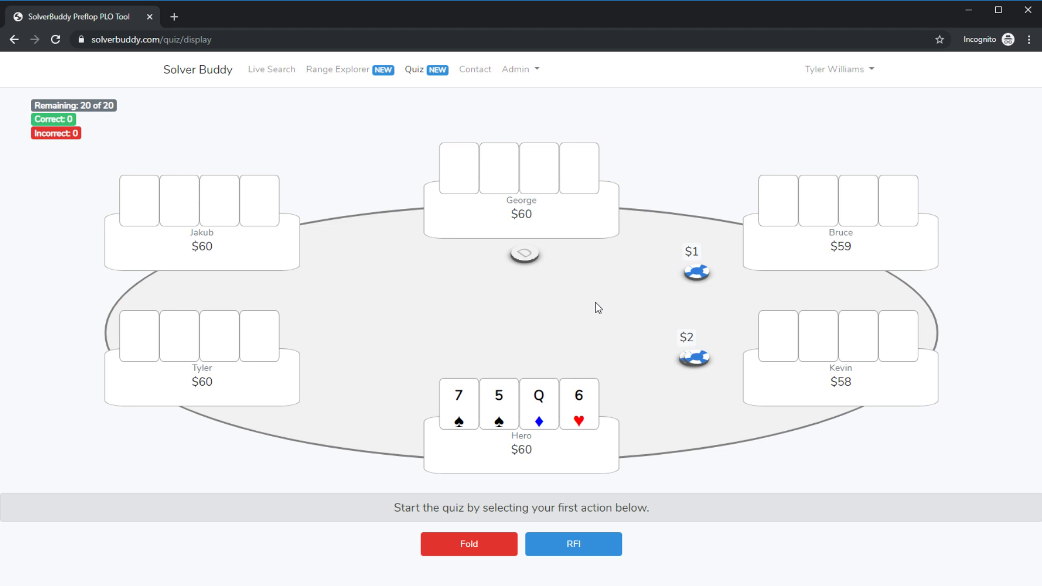
Search AKQJ in Live Search, then switch the card picker from Exact Cards to Simple Cards.
click(275, 72)
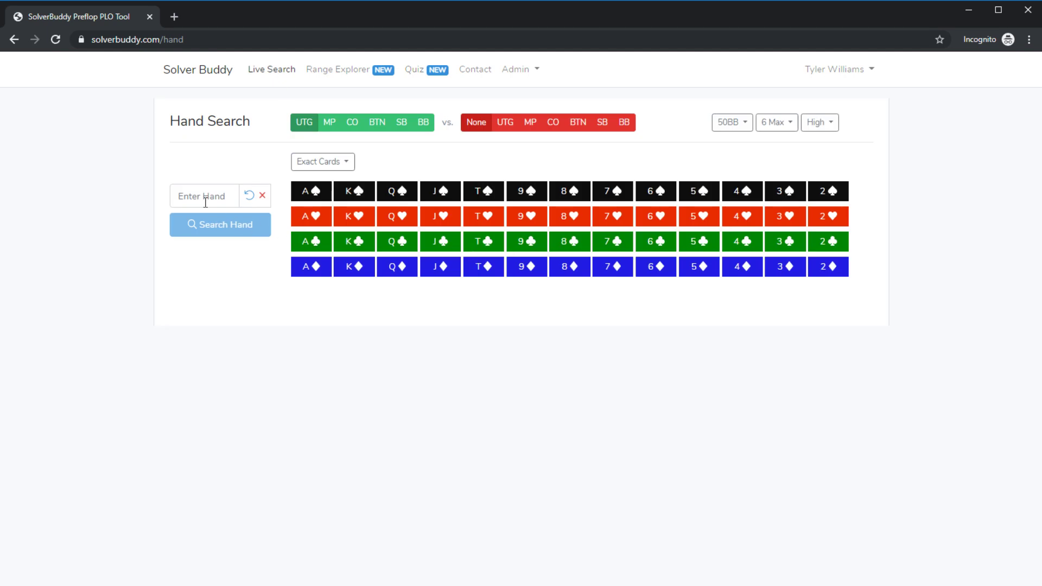
click(205, 202)
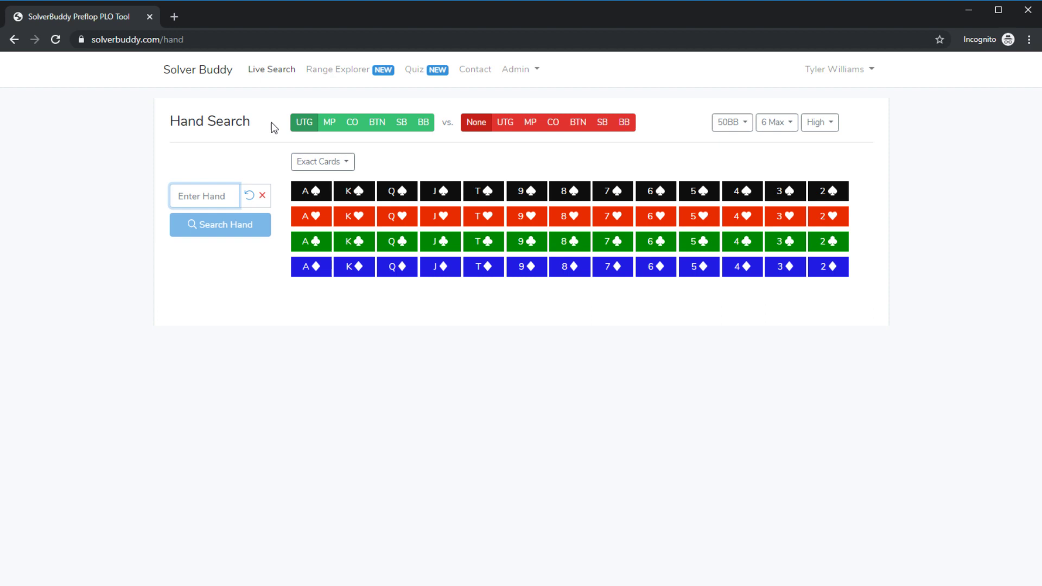
click(273, 159)
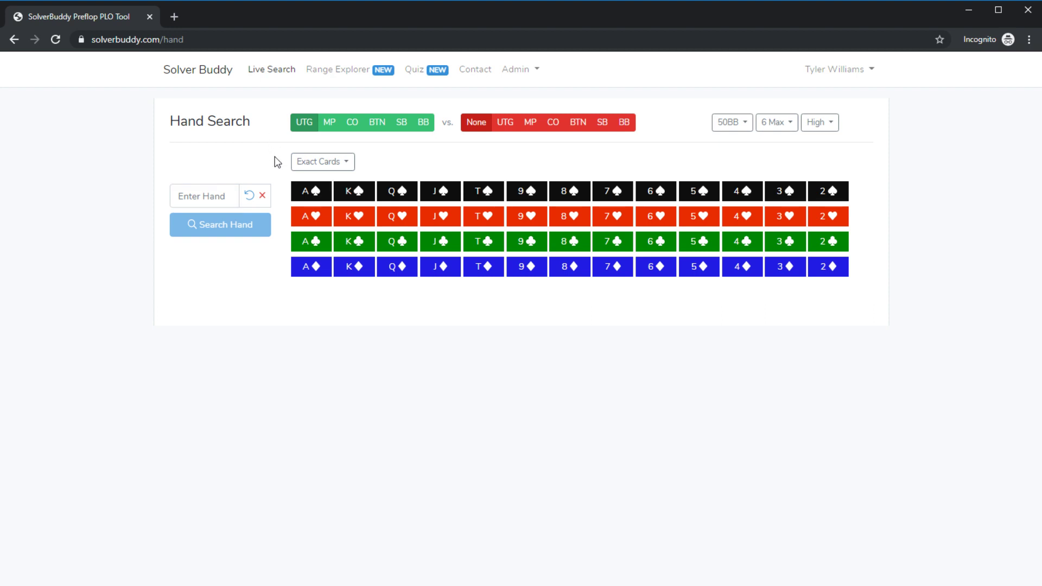
click(211, 196)
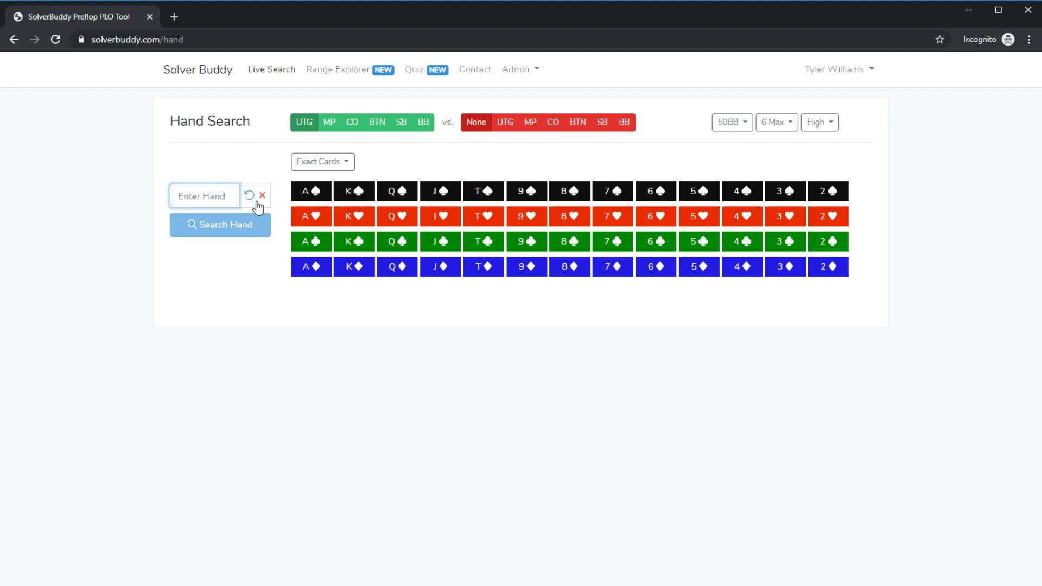
text(AKQJ)
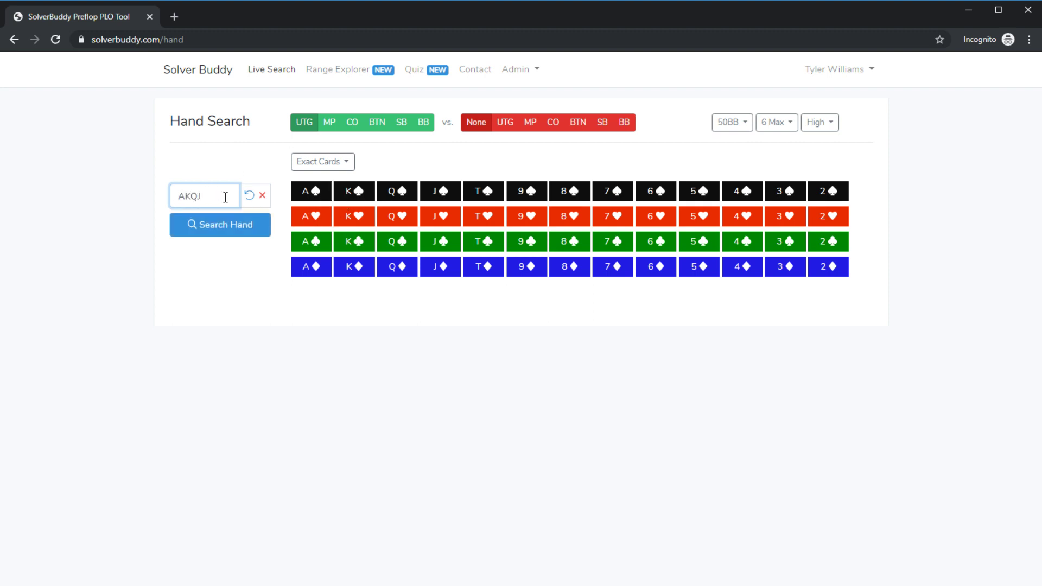
click(233, 240)
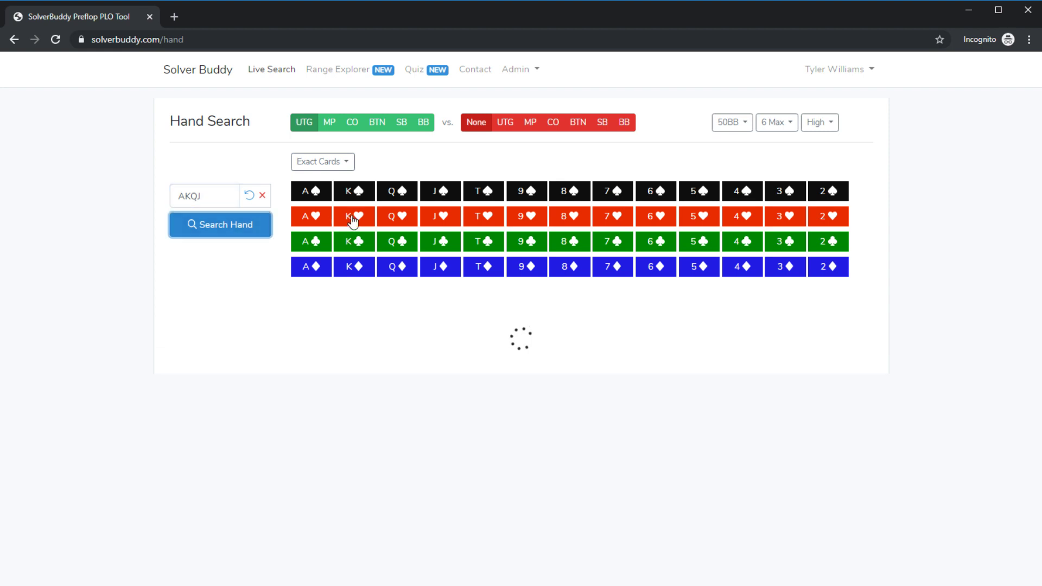
click(336, 162)
click(340, 190)
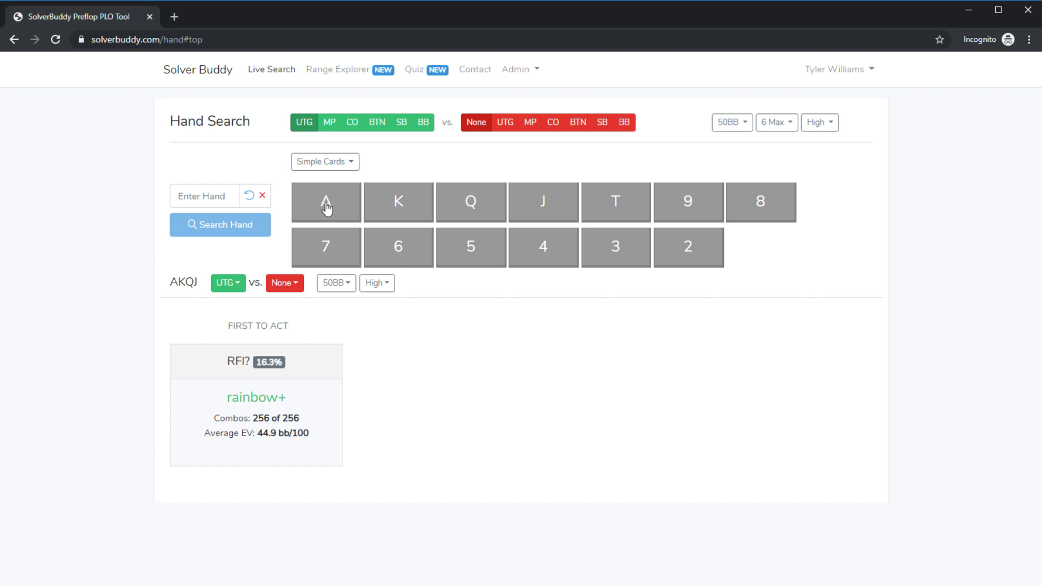
Build AKQJ from the A, K, Q, J rank buttons, search it, and set the villain to BTN.
click(342, 210)
click(385, 214)
click(471, 210)
click(519, 210)
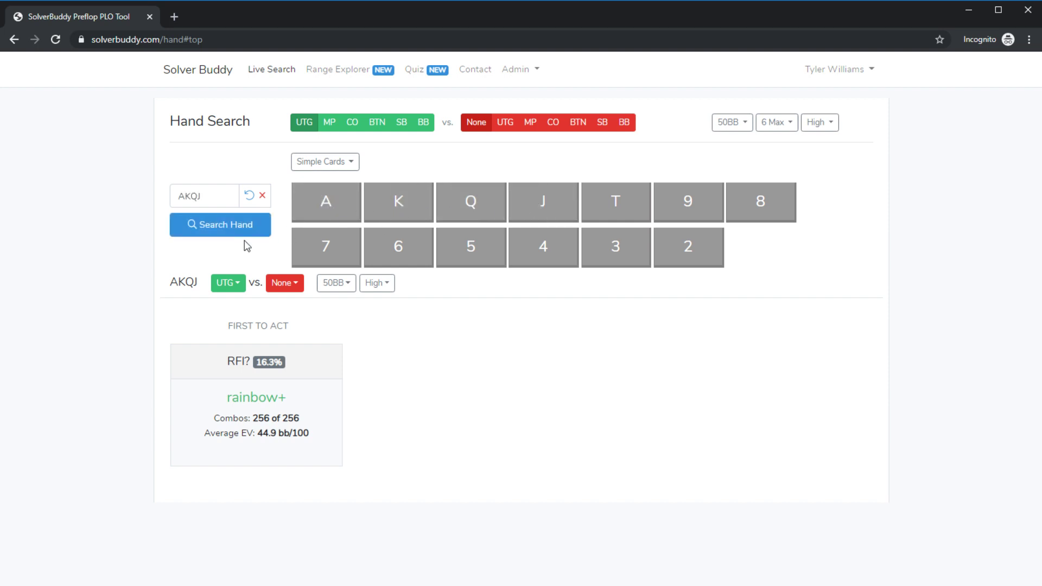
click(245, 235)
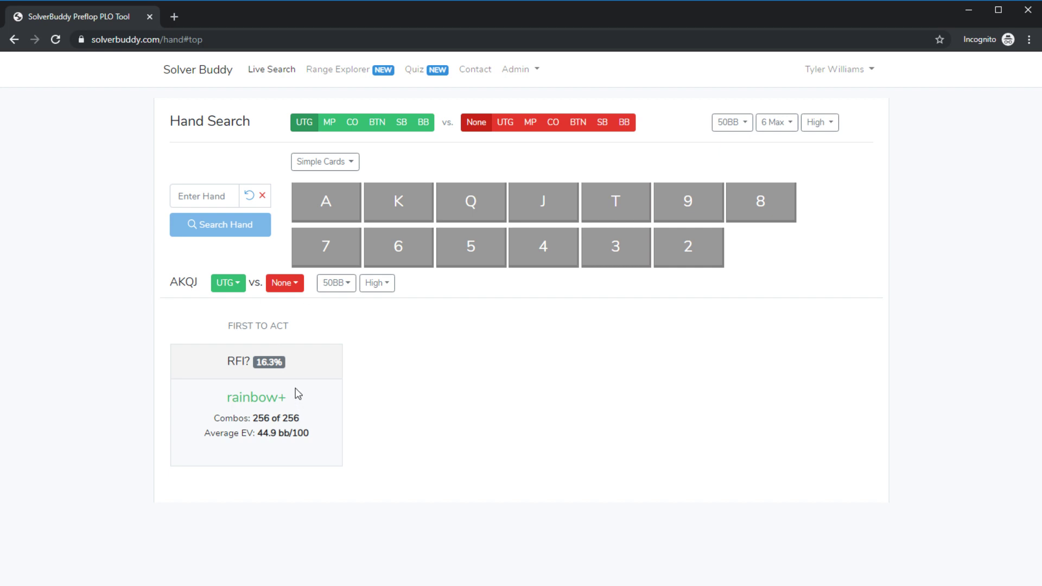
click(285, 283)
click(298, 358)
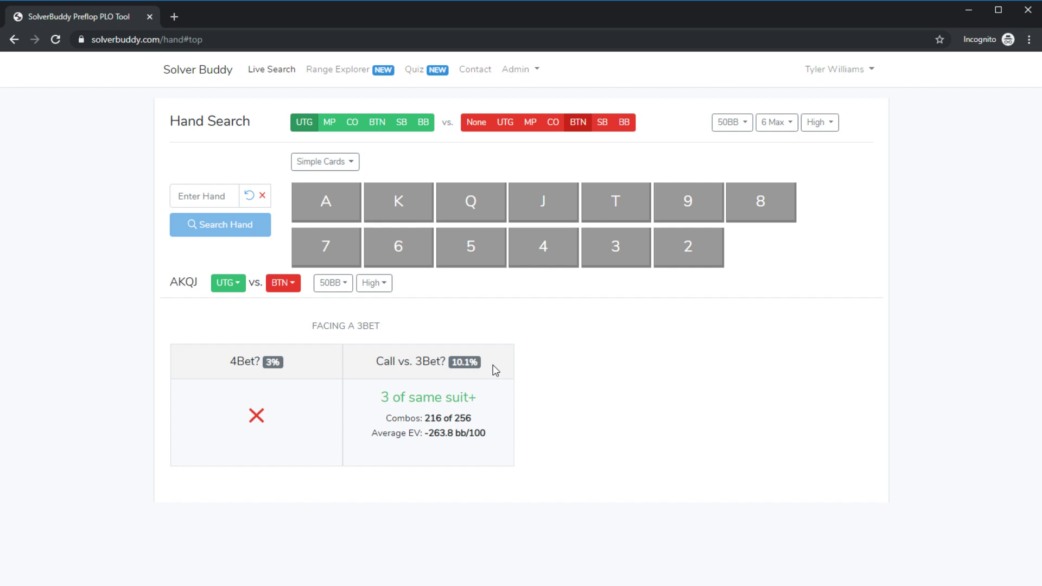
Set the AKQJ result to 100BB stacks and cycle the stakes through Micro, Mid and High.
click(343, 285)
click(348, 340)
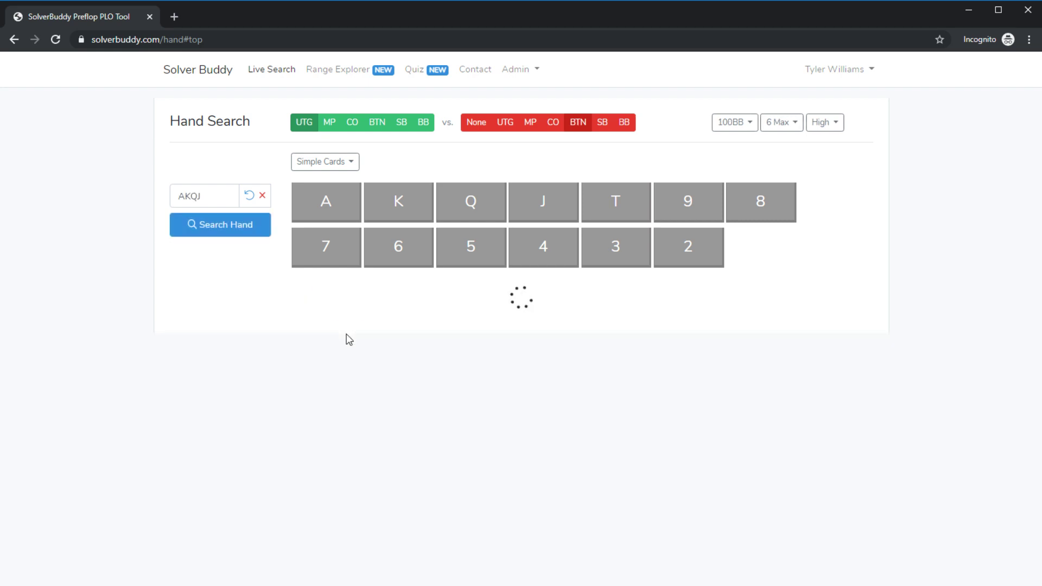
click(373, 288)
click(380, 307)
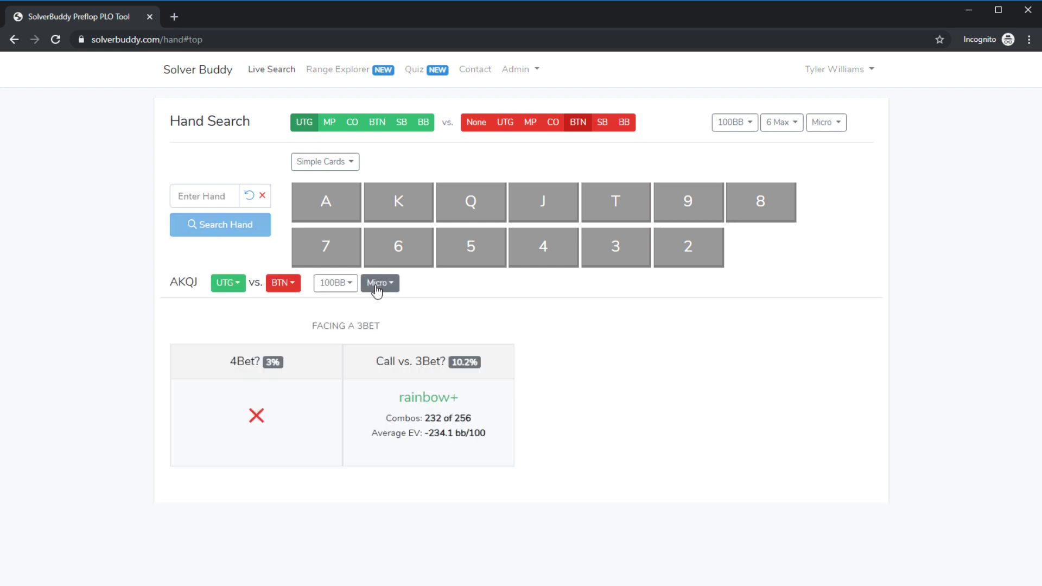
click(378, 287)
click(383, 323)
click(378, 285)
click(386, 339)
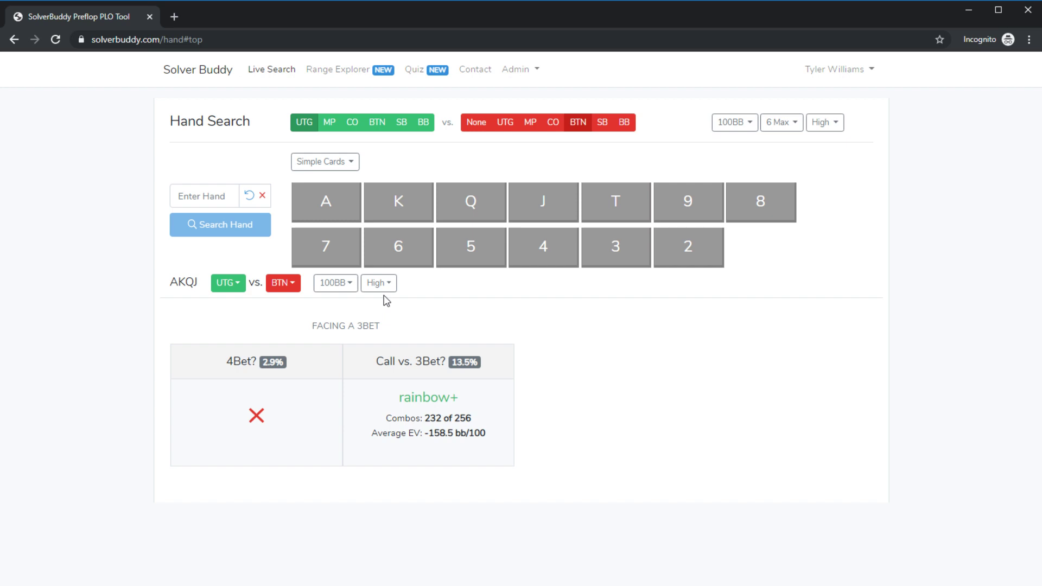
In Range Explorer, enter AKQJ with MP as hero facing UTG.
click(345, 74)
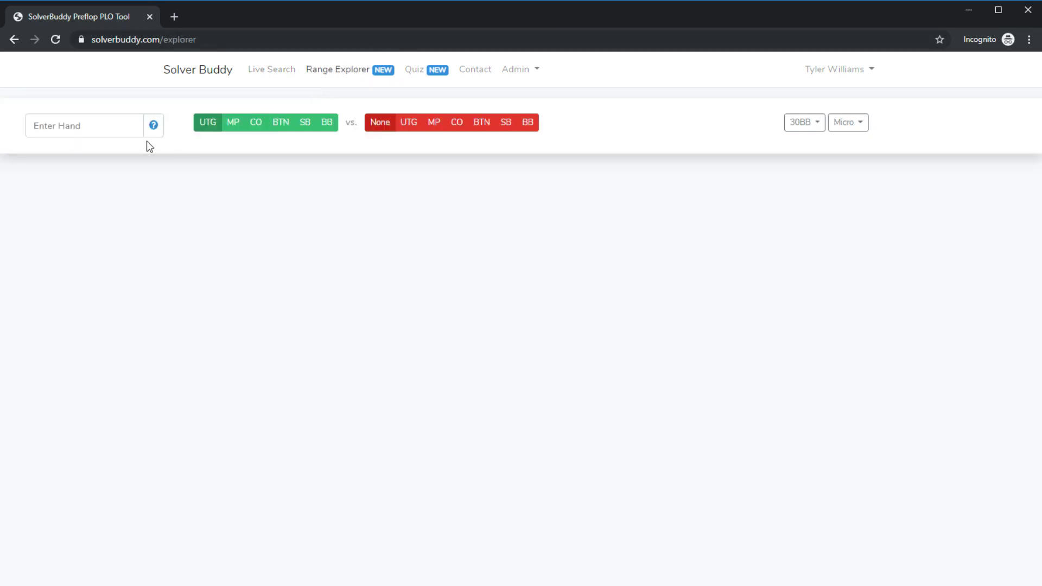
click(90, 123)
text(AKQJ)
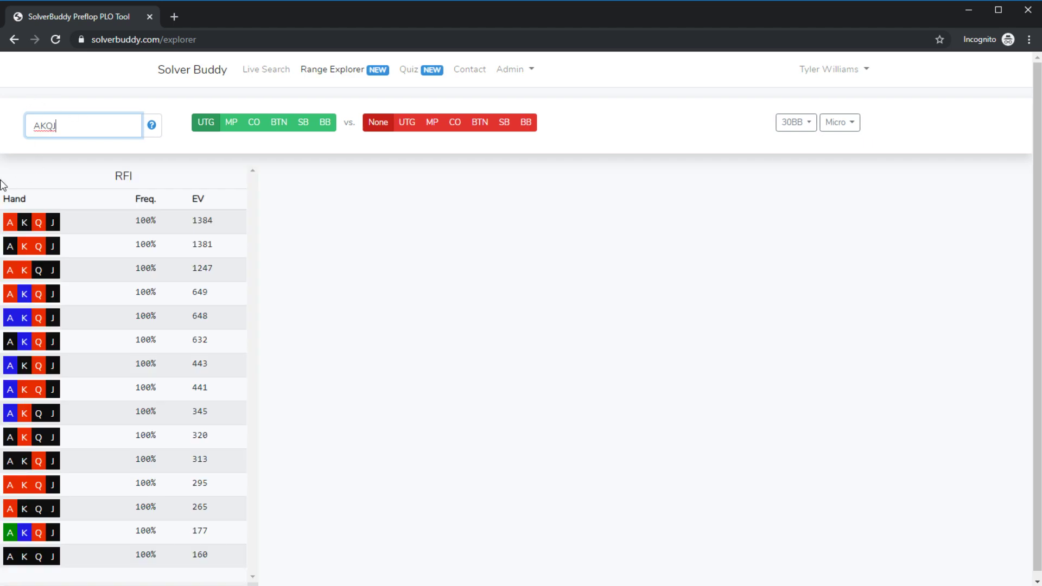
click(234, 124)
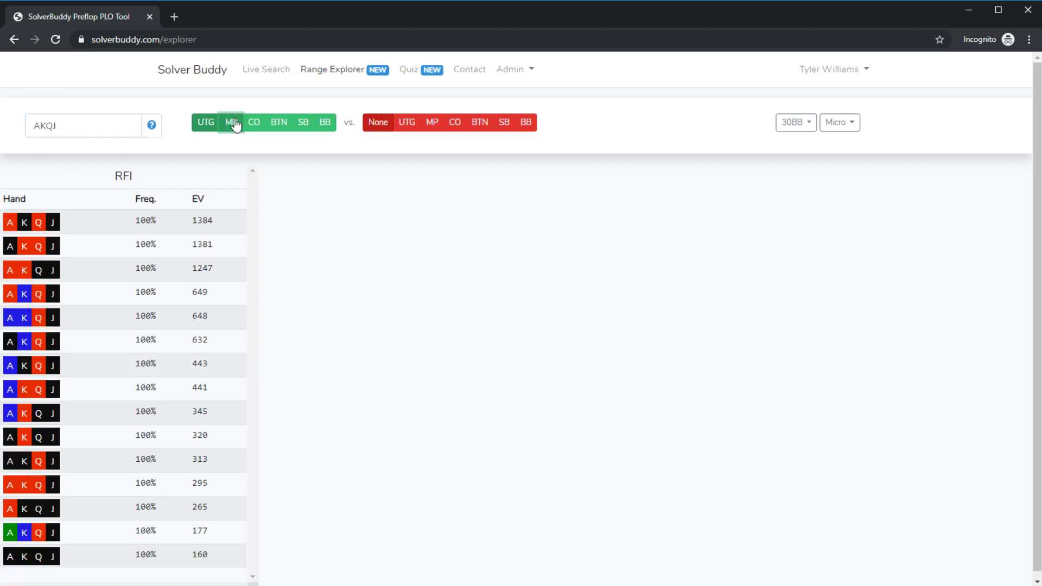
click(407, 122)
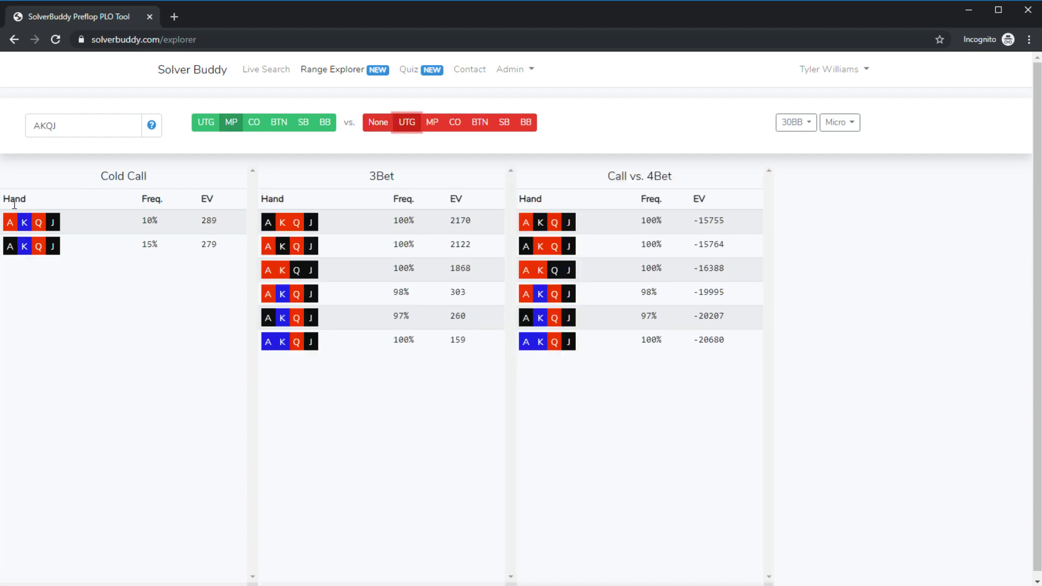
Narrow the window to browse the 3Bet, Call vs. 4Bet and Cold Call tabs, then maximise it.
drag(3, 204, 5, 198)
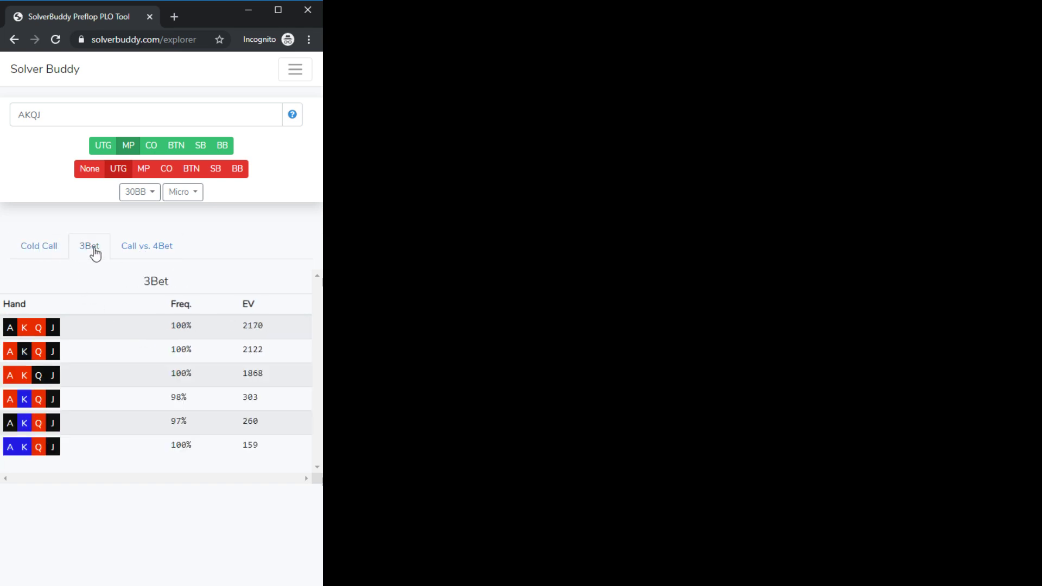
click(137, 253)
click(96, 253)
click(31, 251)
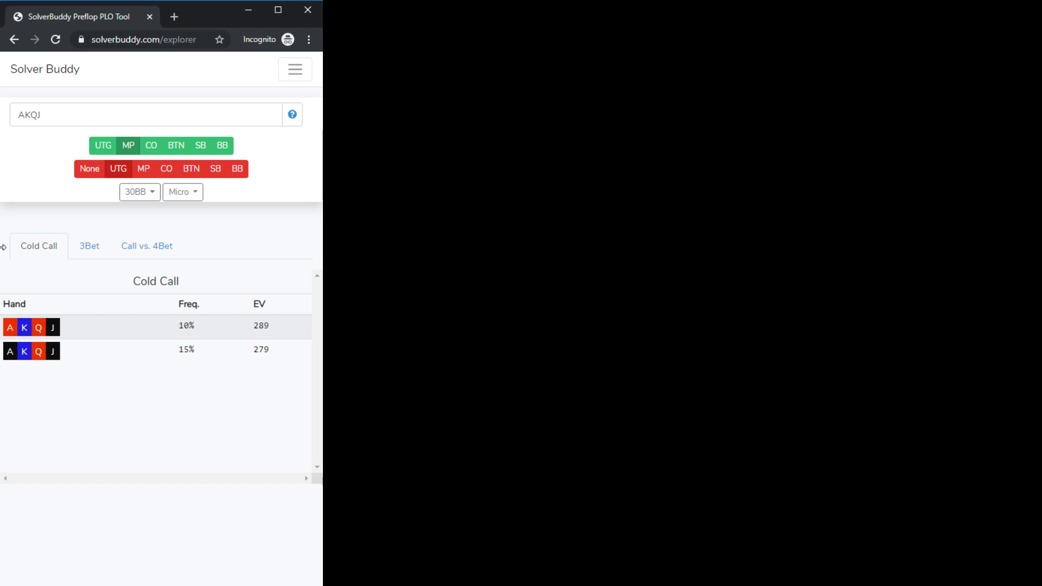
key(super+Up)
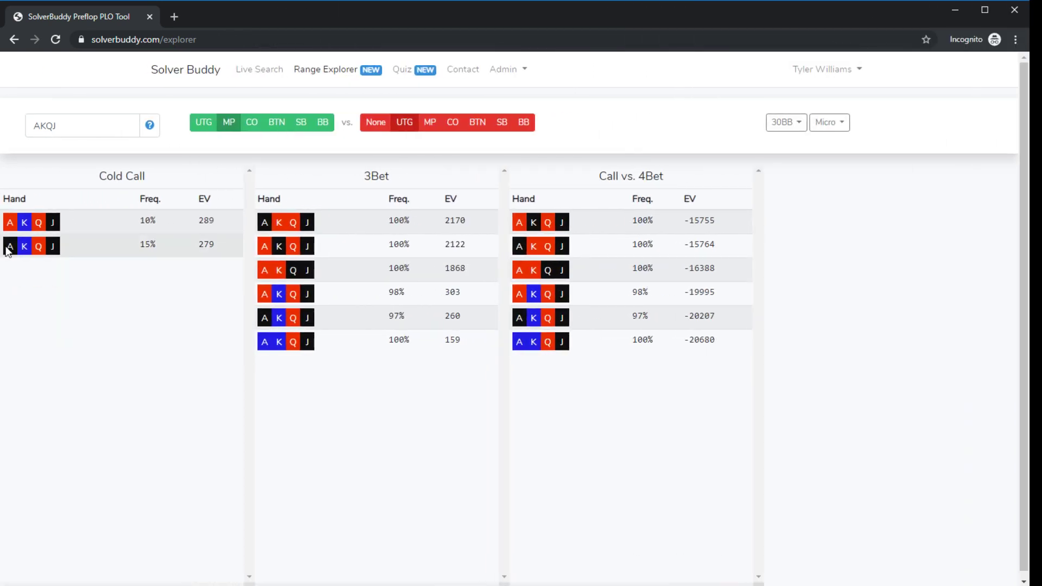
Go to the Quiz page and retake the '4 minutes ago' quiz from History.
click(401, 70)
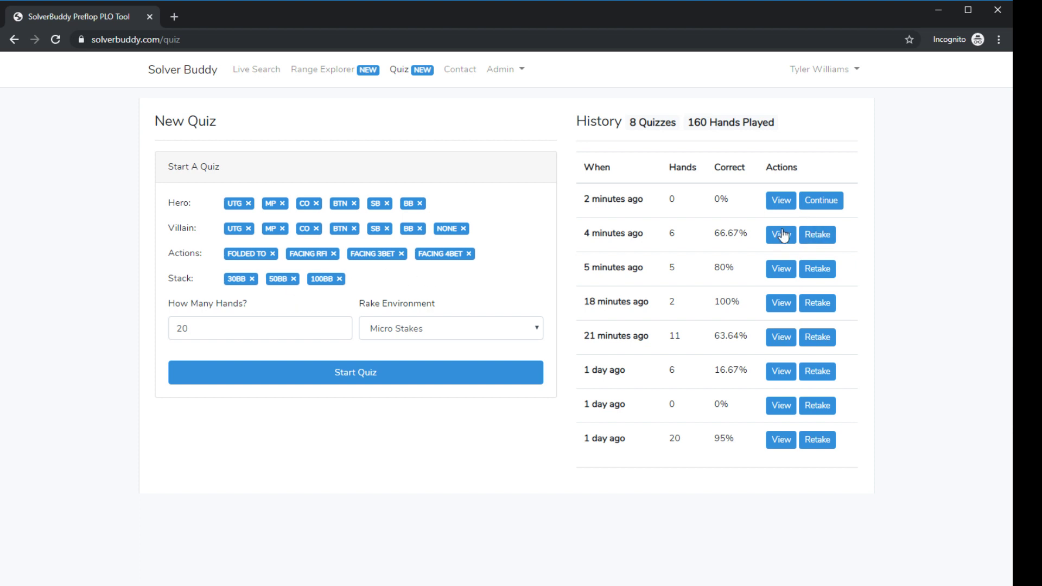
click(820, 236)
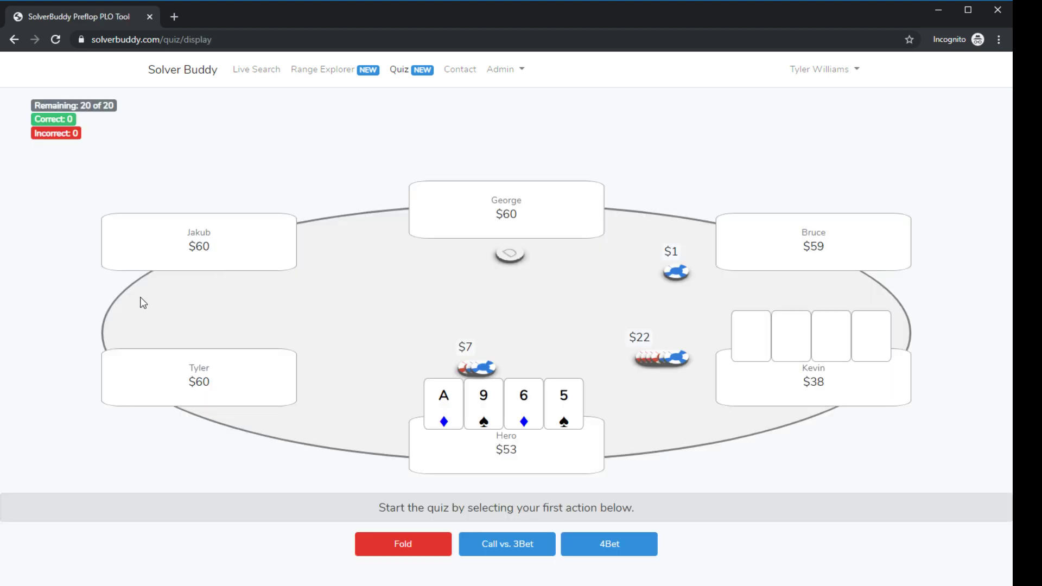